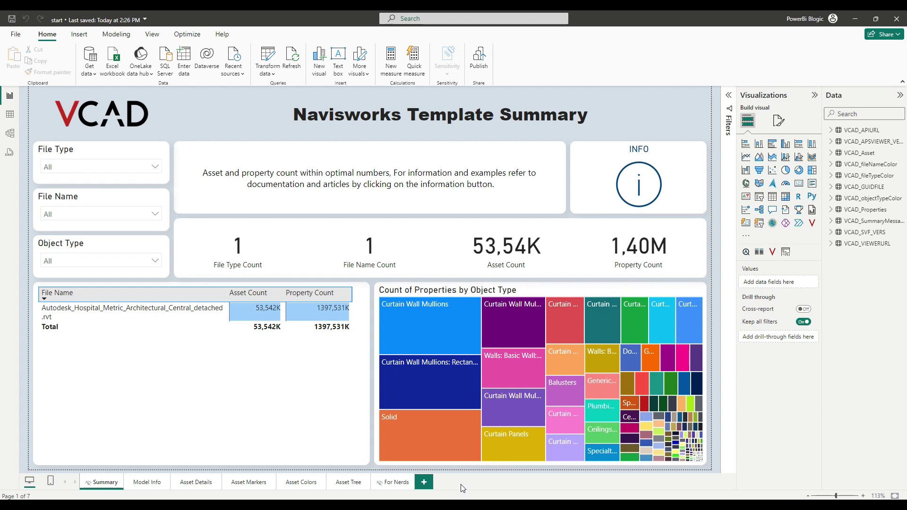
Step: Switch to the Asset Details report page showing the 3D hospital model
left_click(189, 484)
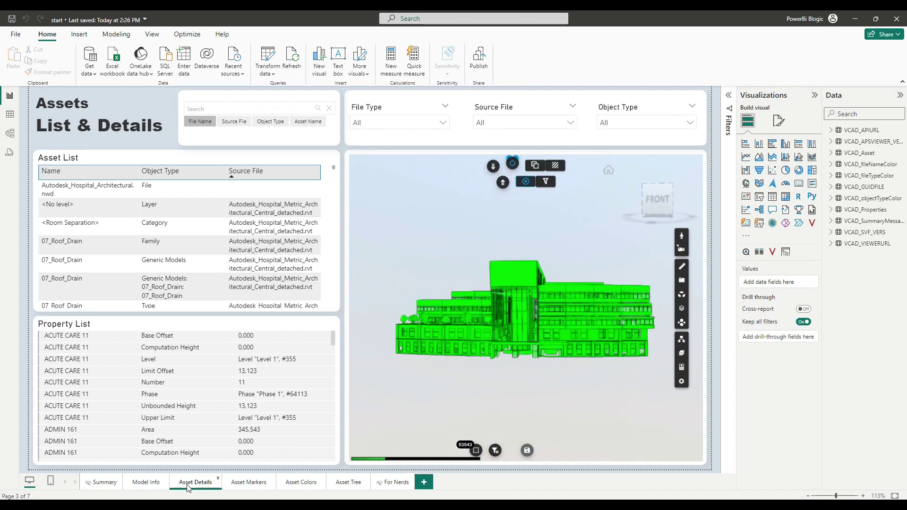
Step: Delete the Model Info, Asset Markers, Asset Colors and Asset Tree pages
left_click_drag(536, 366, 483, 382)
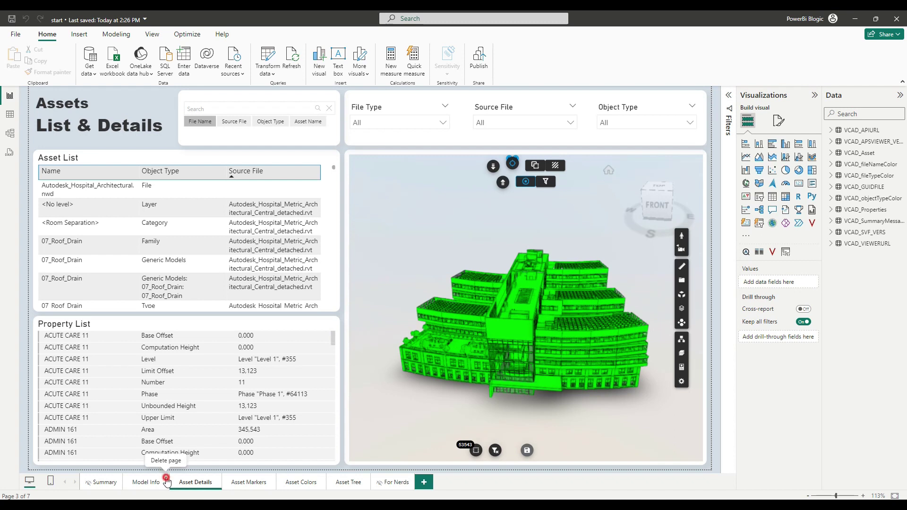
left_click(166, 478)
key("Return")
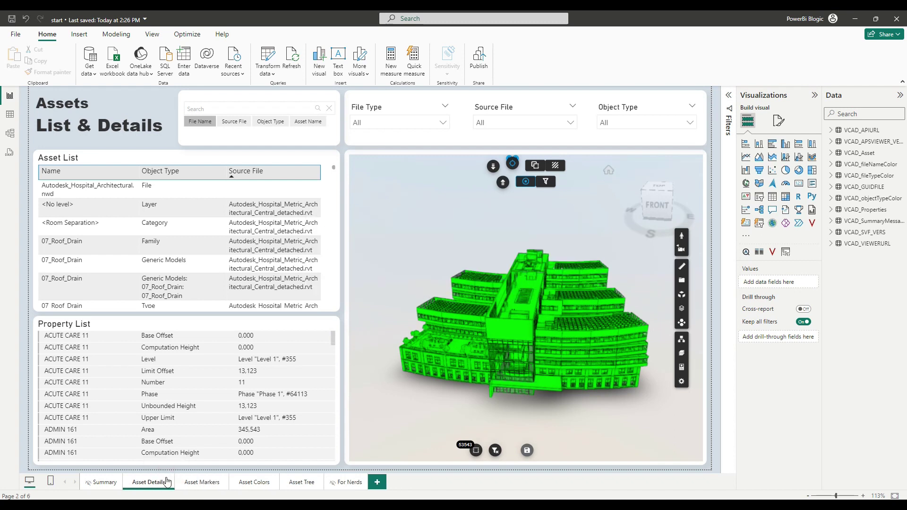
left_click(226, 481)
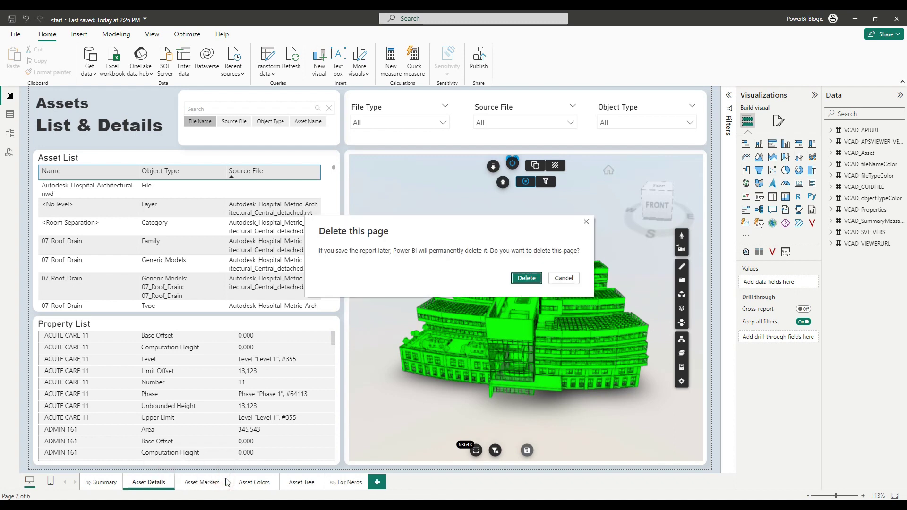
key("Return")
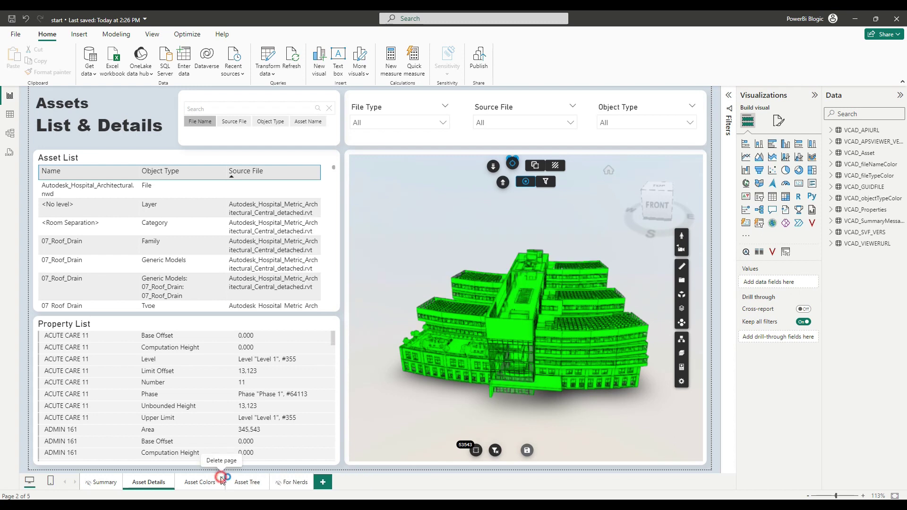
left_click(222, 481)
key("Return")
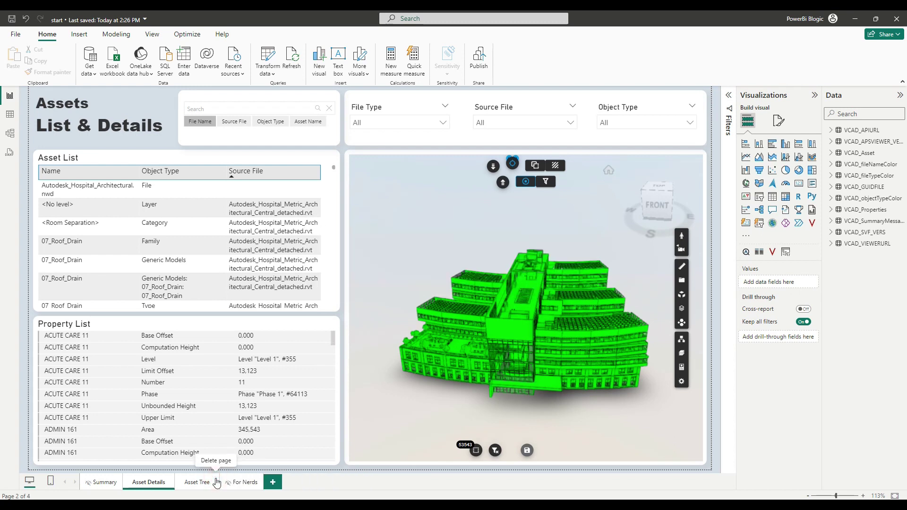
left_click(219, 478)
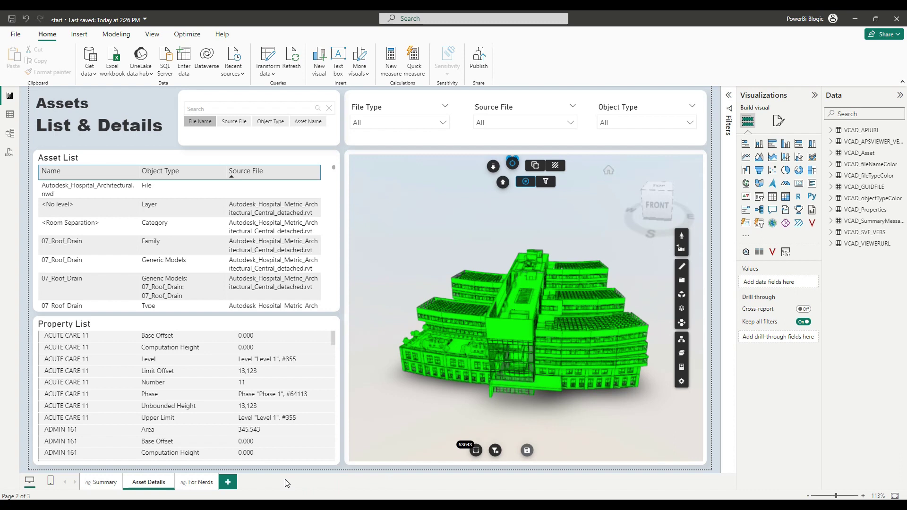
Step: Duplicate Asset Details before For Nerds and rename the original 'Asset Details - ARC'
right_click(161, 489)
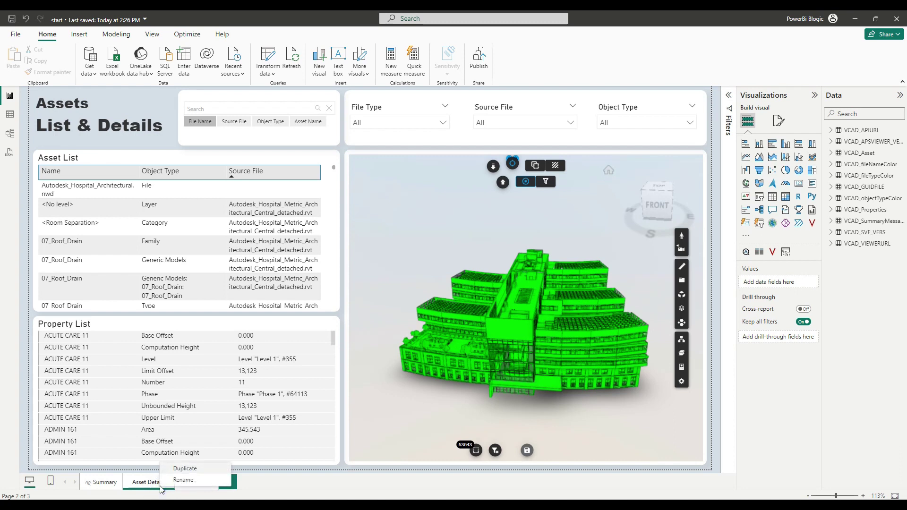
left_click(185, 468)
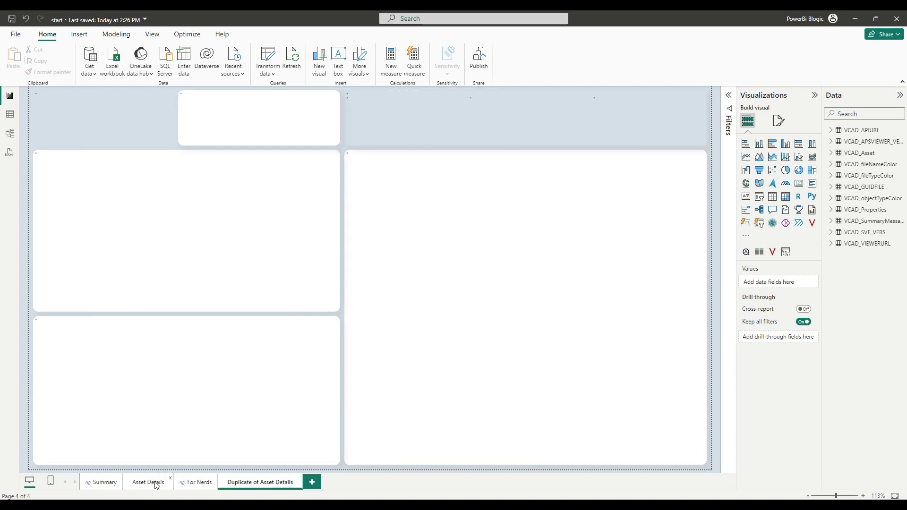
left_click_drag(265, 482, 188, 497)
right_click(150, 483)
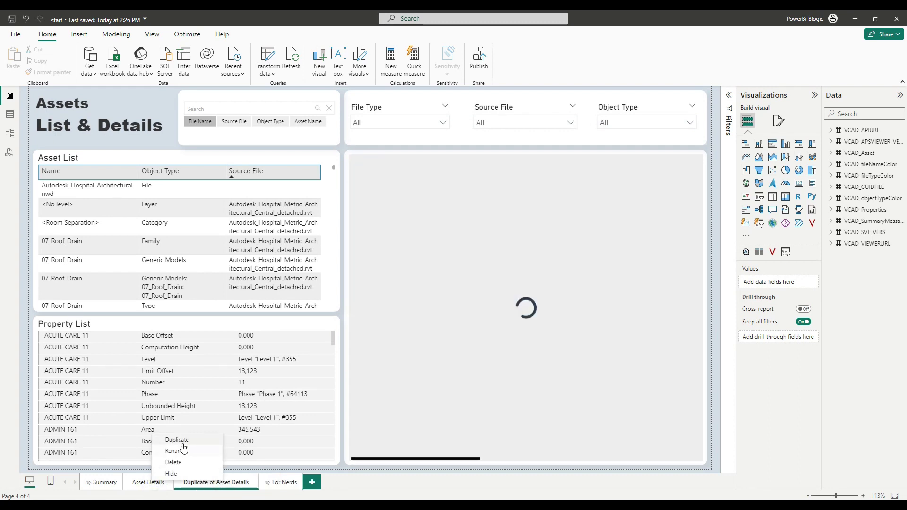
left_click(182, 451)
left_click(205, 460)
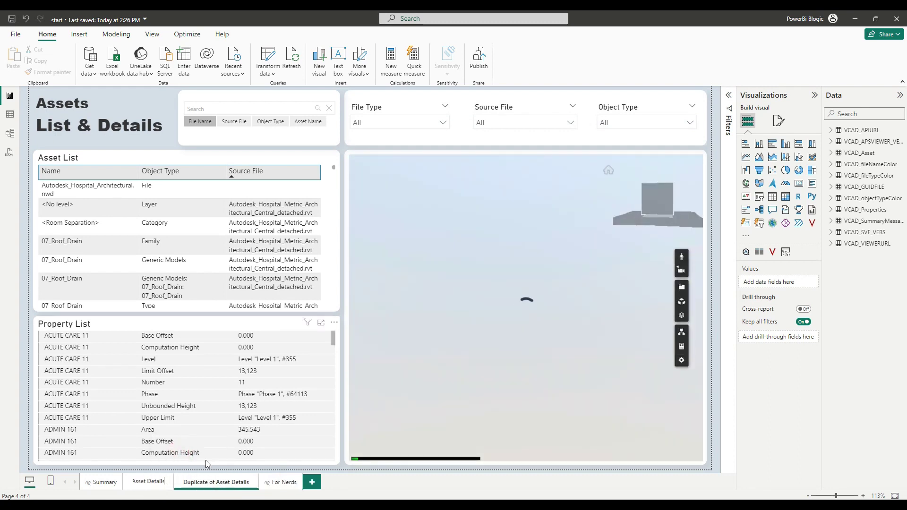
type("-")
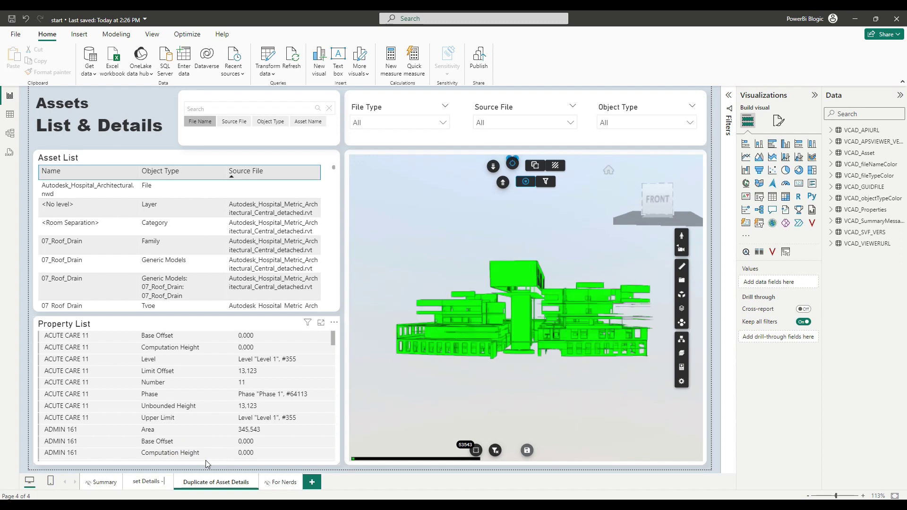
type(" ARC")
key("Return")
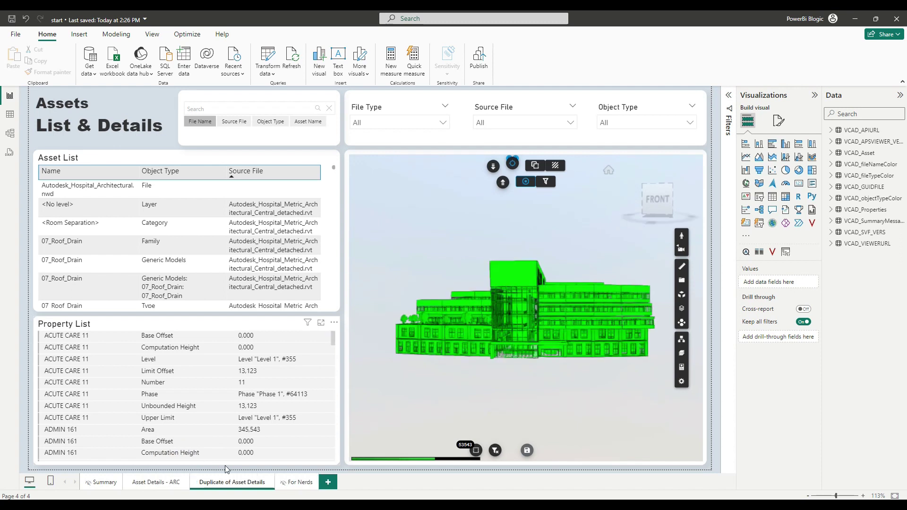
Step: Rename the duplicated page from 'Duplicate of Asset Details' to 'Asset Details - MEP'
right_click(234, 483)
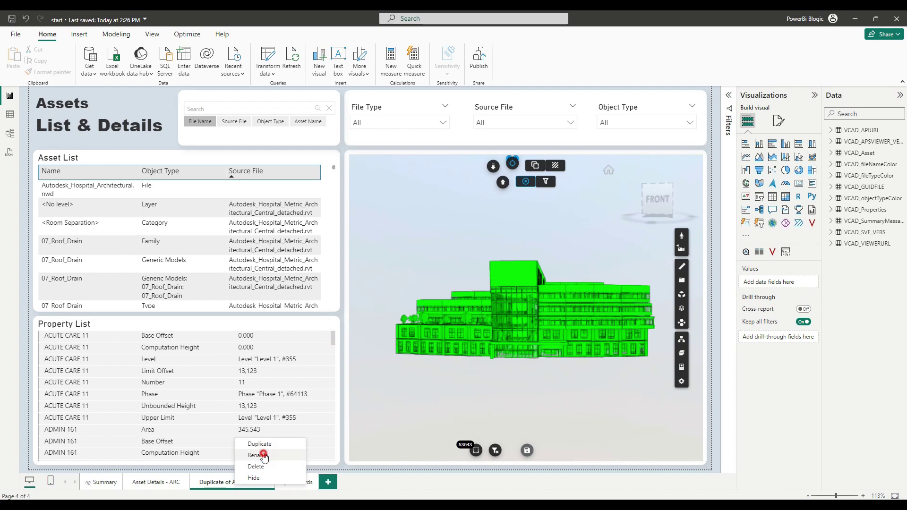
left_click(258, 454)
left_click_drag(232, 481, 199, 481)
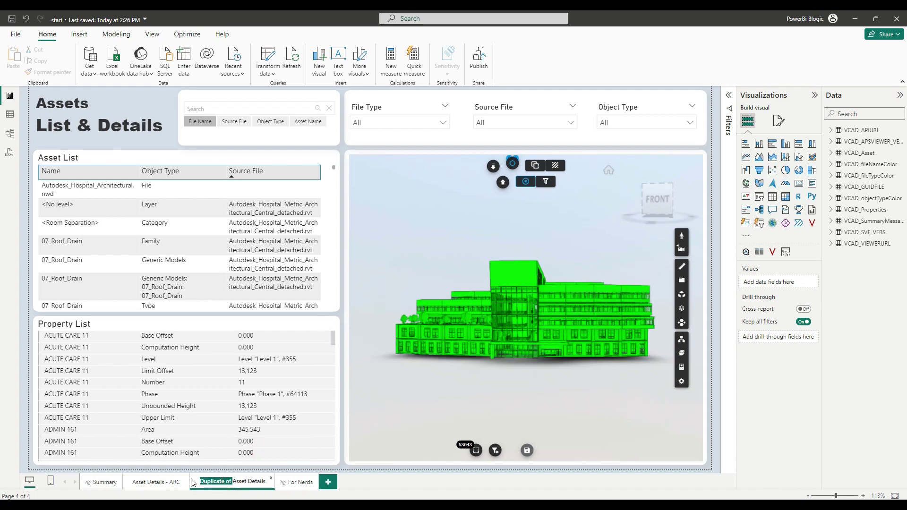
key("BackSpace")
left_click(255, 482)
type("- MEP")
key("Return")
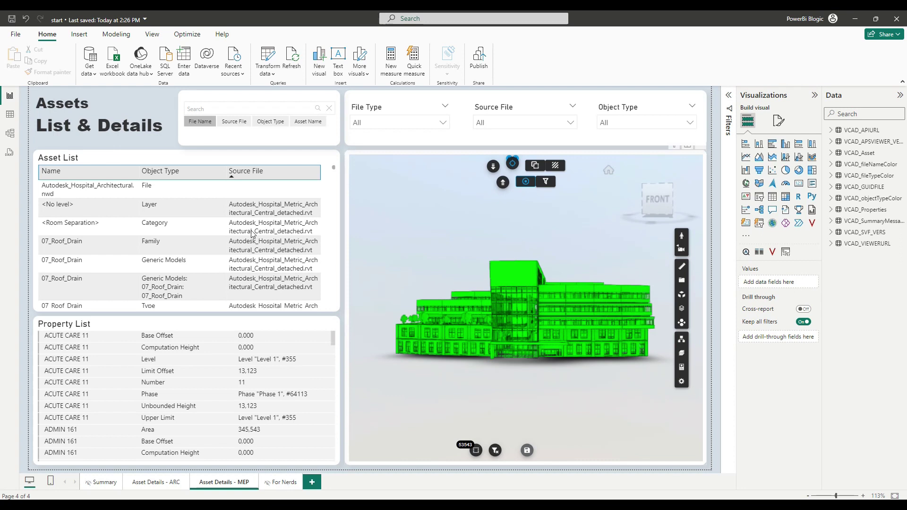
Step: Open the VCAD_Asset query in Power Query Editor and view its Assets_Parquet Source step
left_click(267, 57)
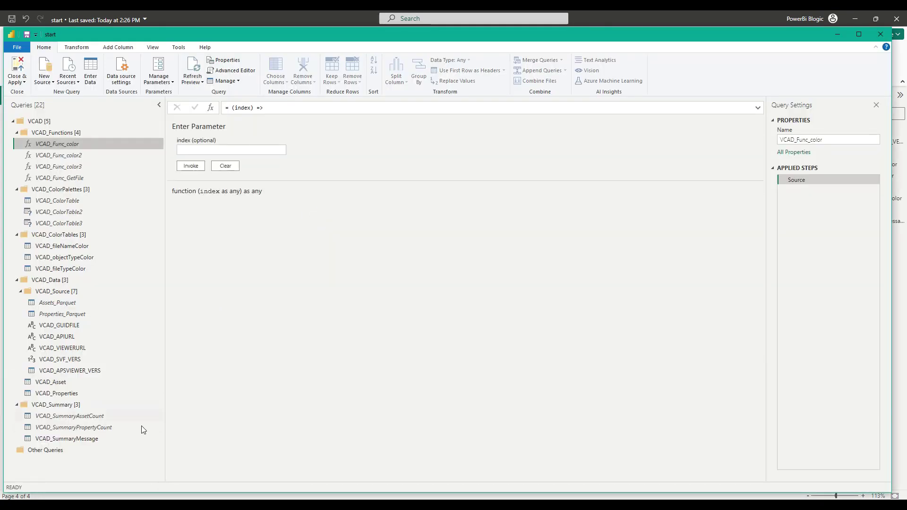
left_click(103, 384)
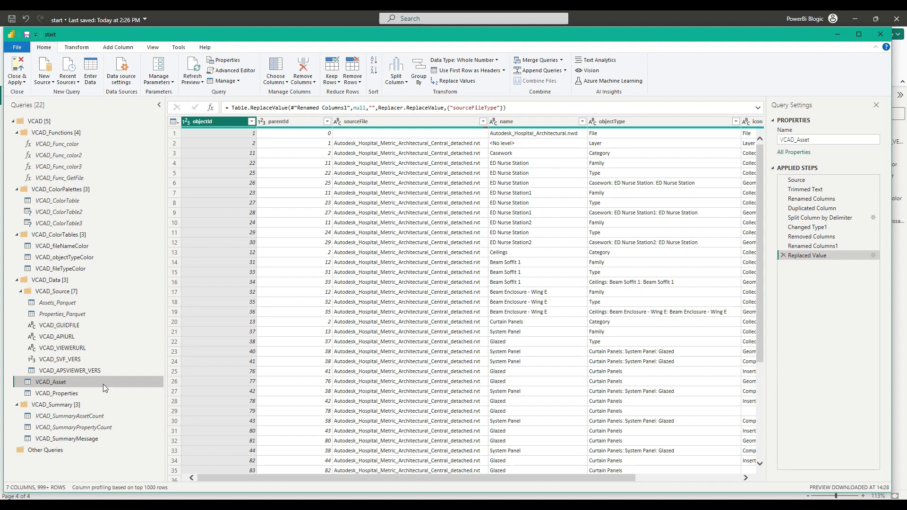
left_click(820, 180)
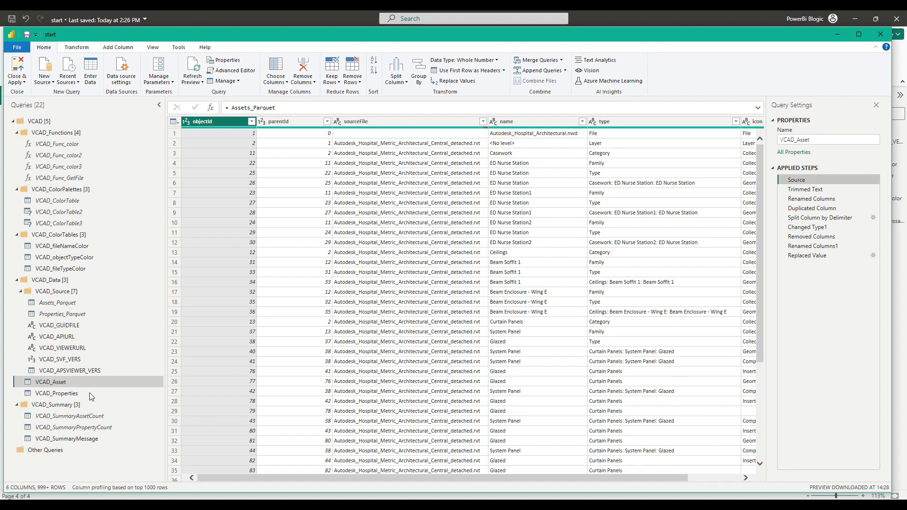
Step: Inspect Assets_Parquet's Source formula calling VCAD_Func_GetFile for assets.parquet, leaving it unchanged
left_click(89, 304)
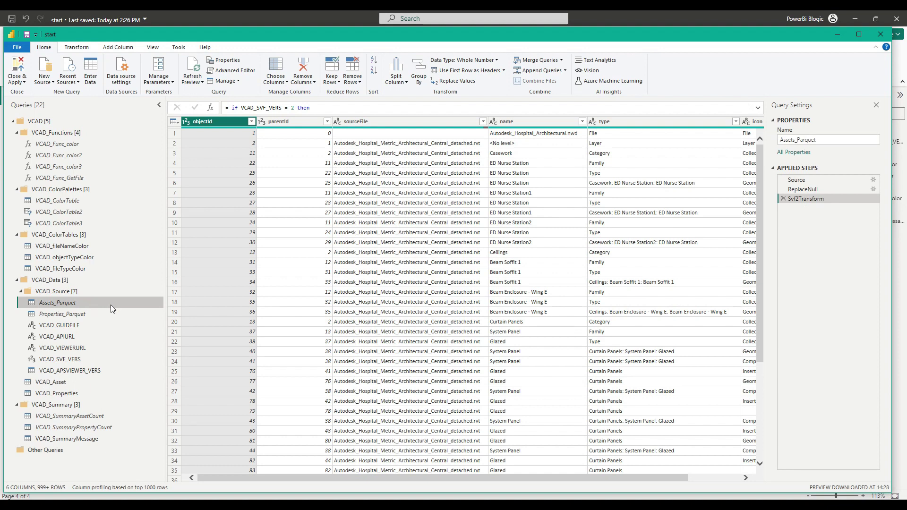
left_click(809, 179)
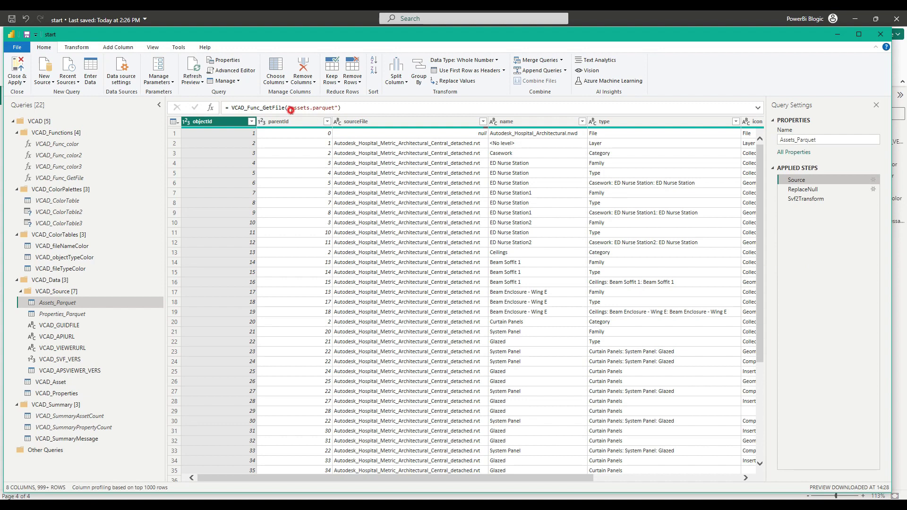
left_click_drag(291, 108, 335, 108)
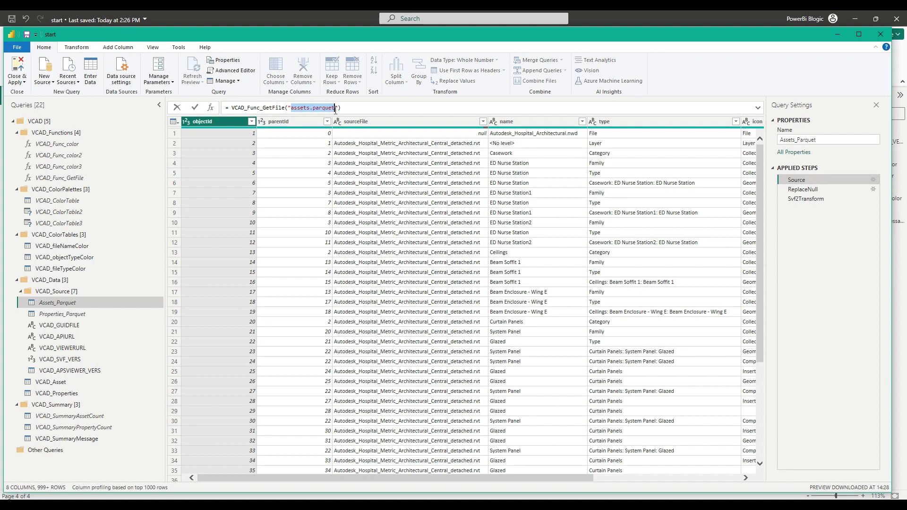
left_click(372, 108)
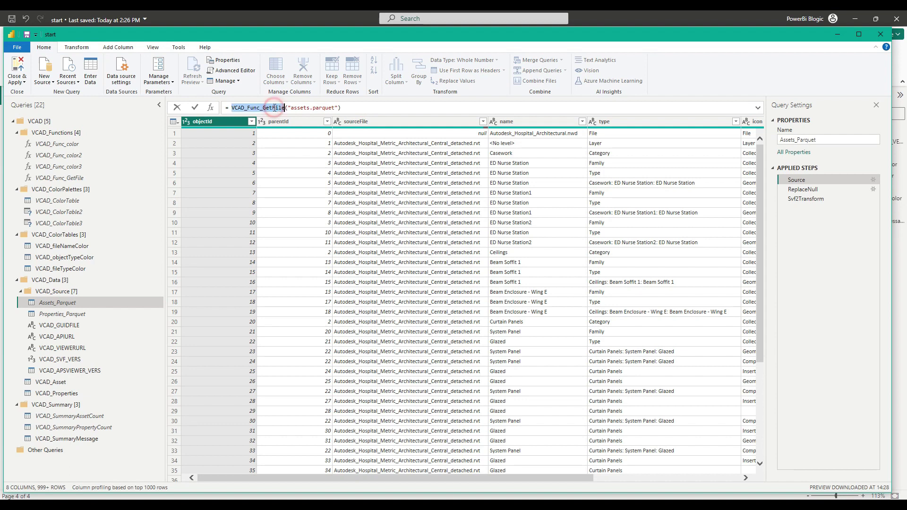
double_click(274, 108)
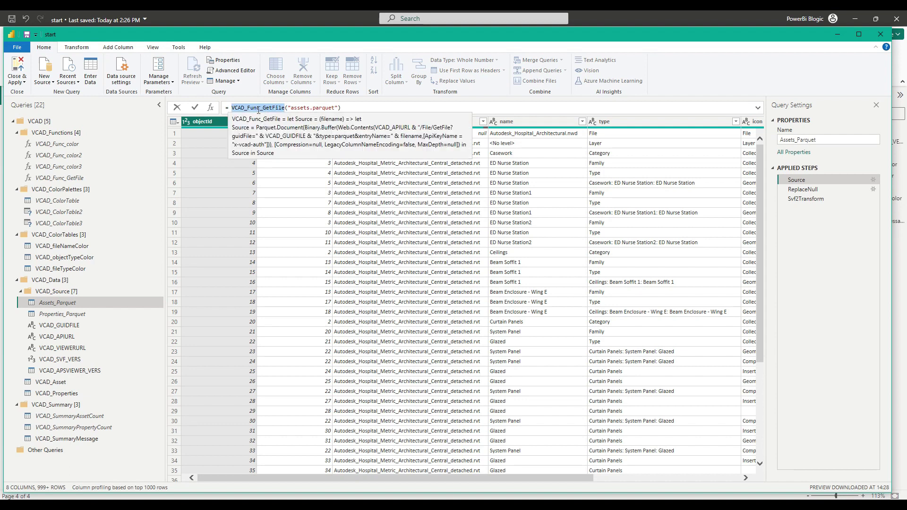
key("Escape")
left_click(69, 182)
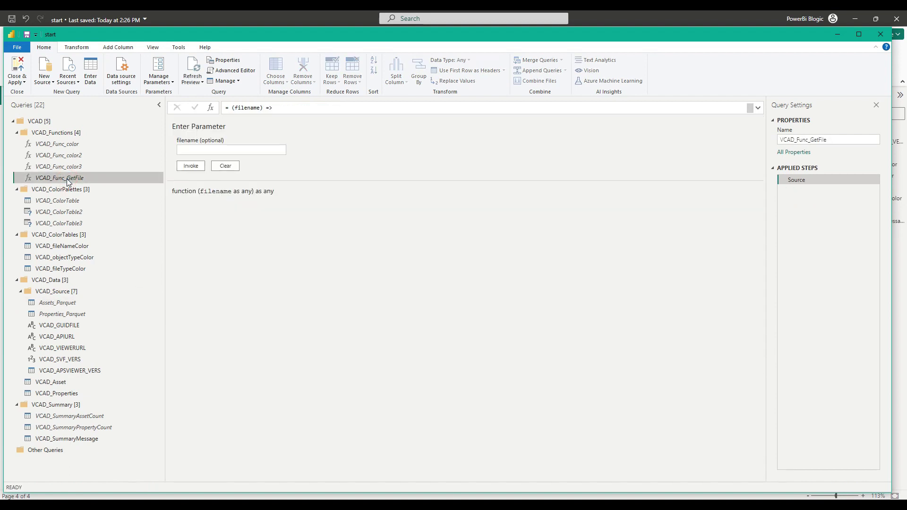
right_click(68, 180)
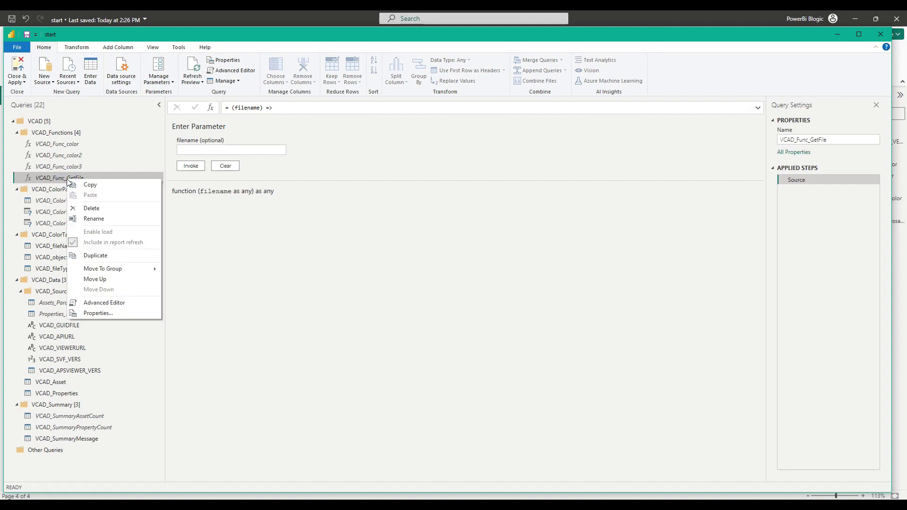
left_click(124, 304)
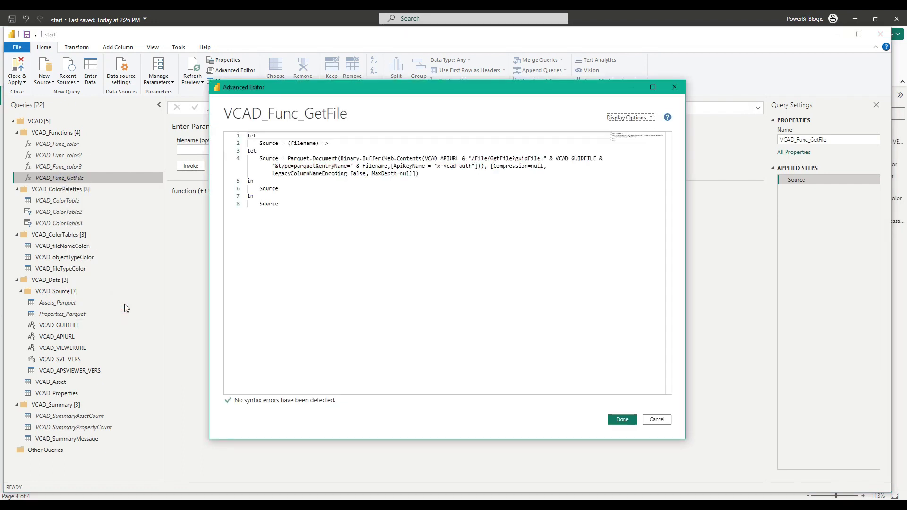
left_click(257, 307)
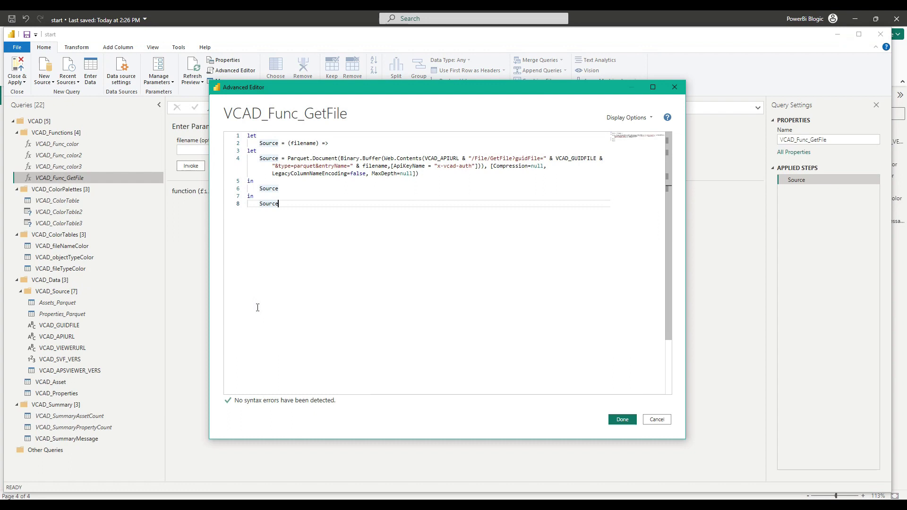
double_click(387, 159)
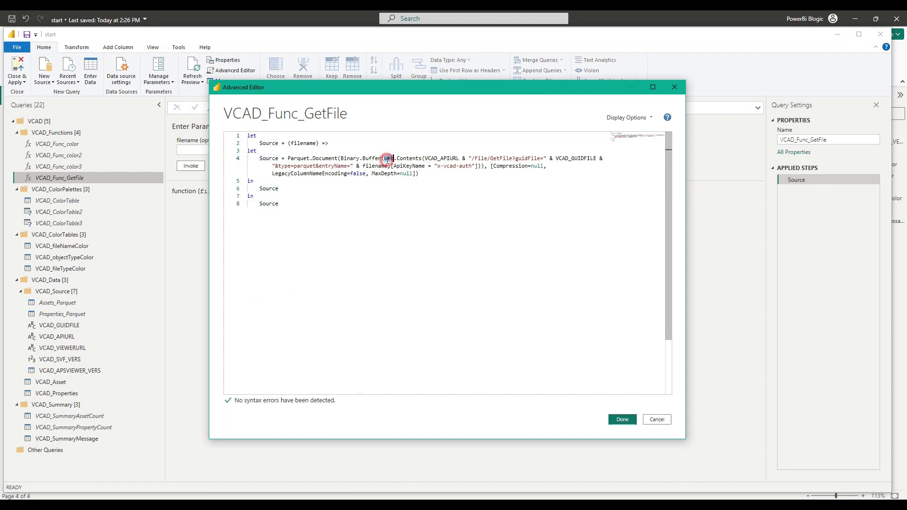
double_click(436, 158)
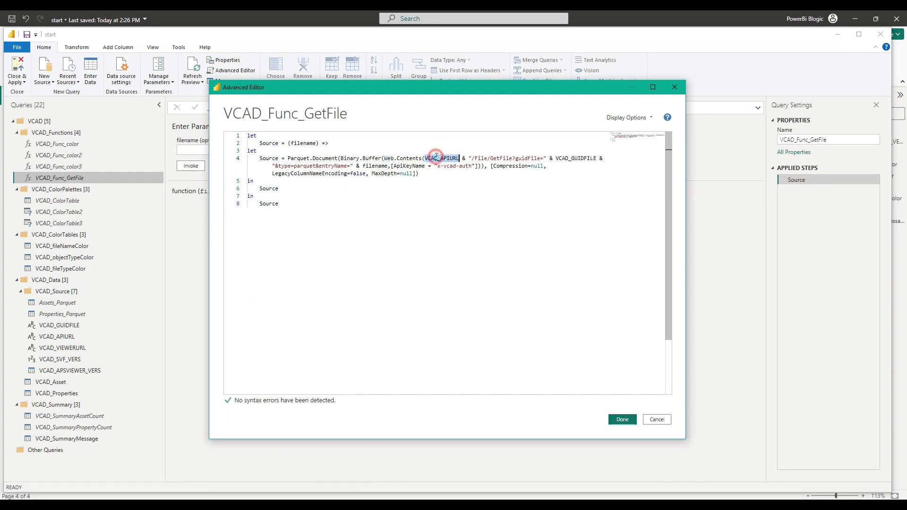
double_click(508, 159)
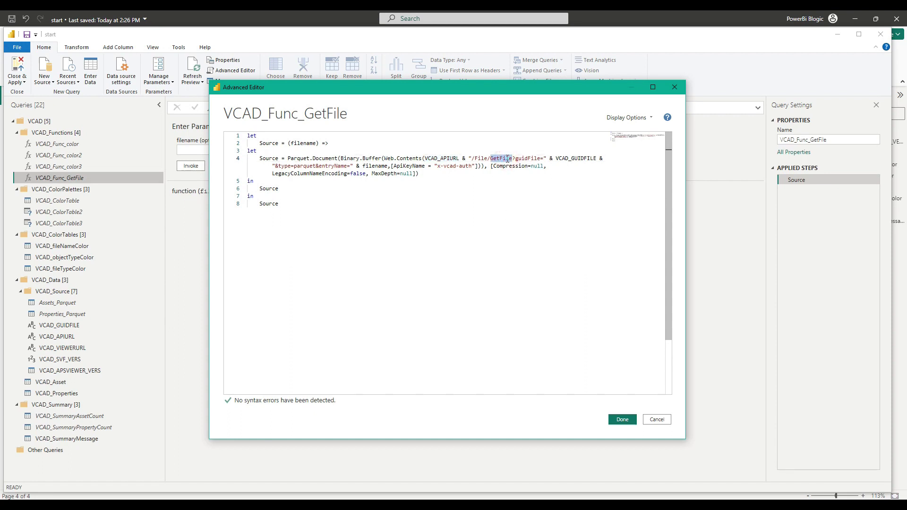
double_click(577, 158)
Step: Cancel the function code and view the GUID value in the VCAD_GUIDFILE parameter
left_click(658, 420)
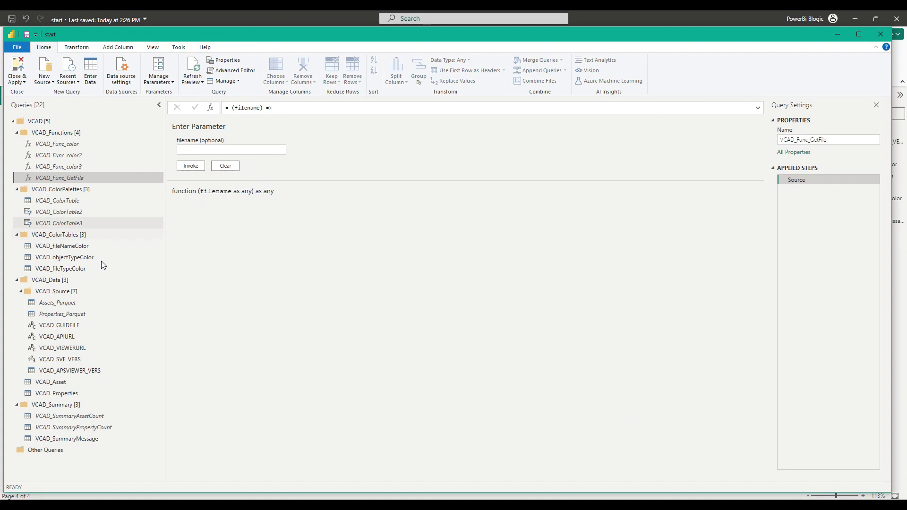
left_click(69, 325)
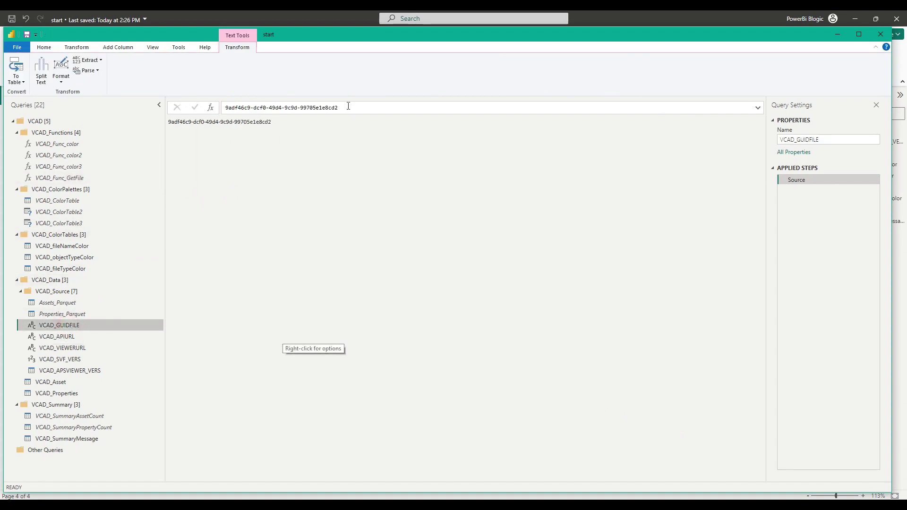
left_click_drag(348, 106, 224, 108)
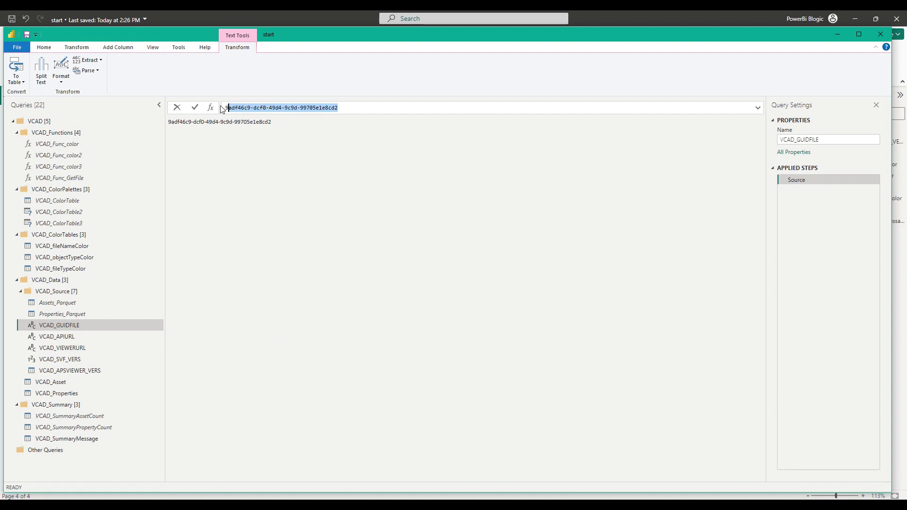
left_click(251, 139)
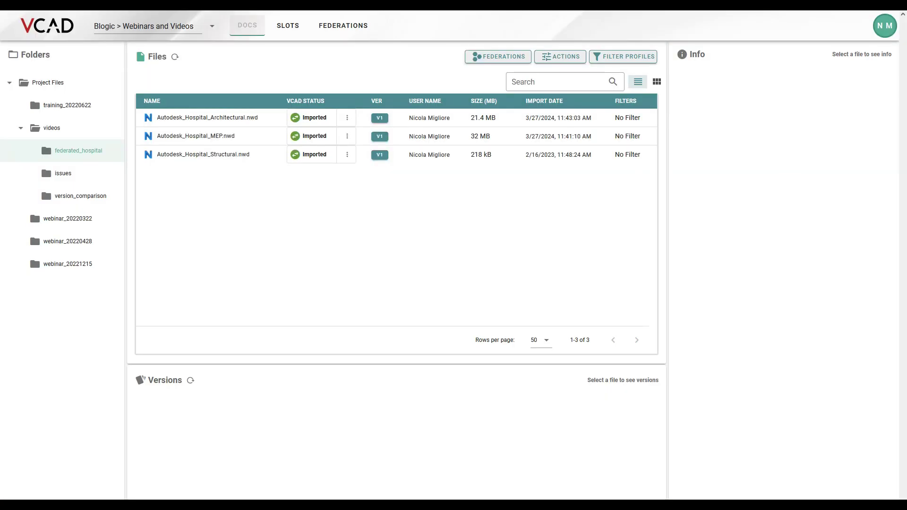
Step: Show Autodesk_Hospital_Architectural.nwd's additional info down to its Slot ID
left_click(356, 265)
left_click(197, 123)
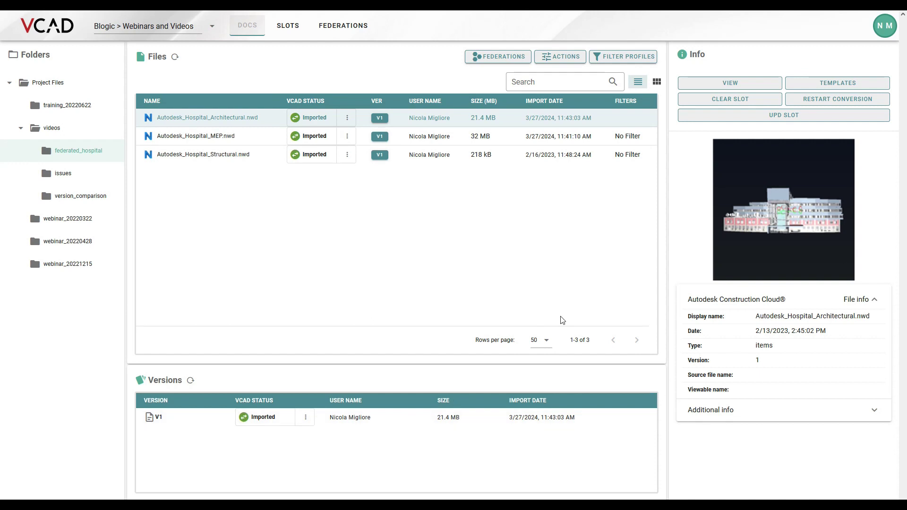
left_click(747, 419)
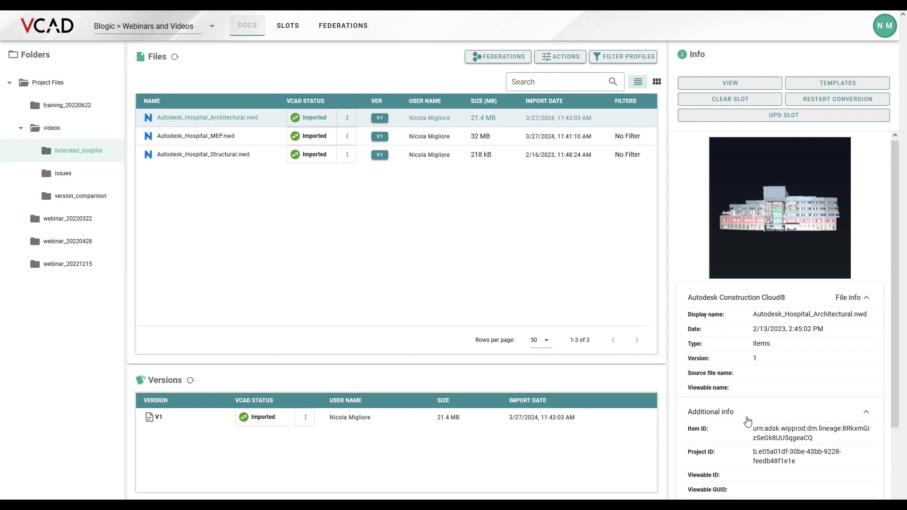
scroll(746, 420, "down", 2)
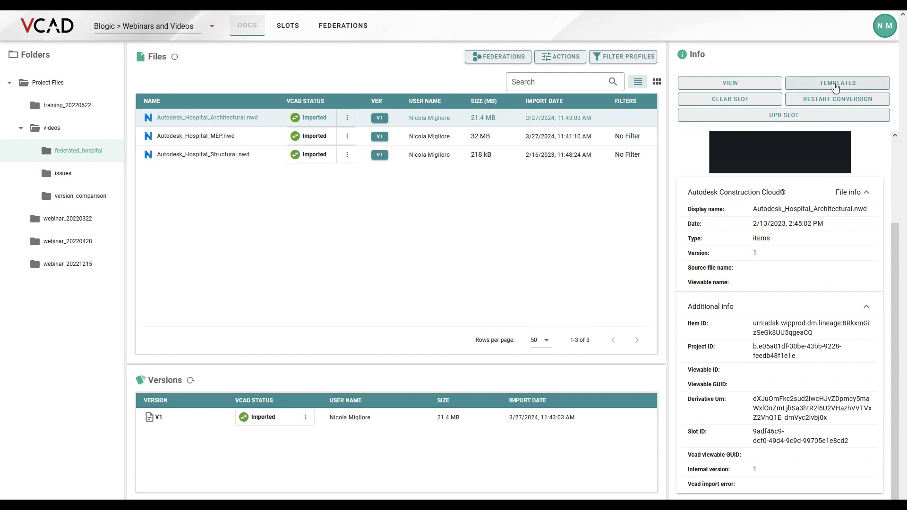
Step: Copy the Architectural Slot ID from TEMPLATES, then select Autodesk_Hospital_MEP.nwd
left_click(835, 86)
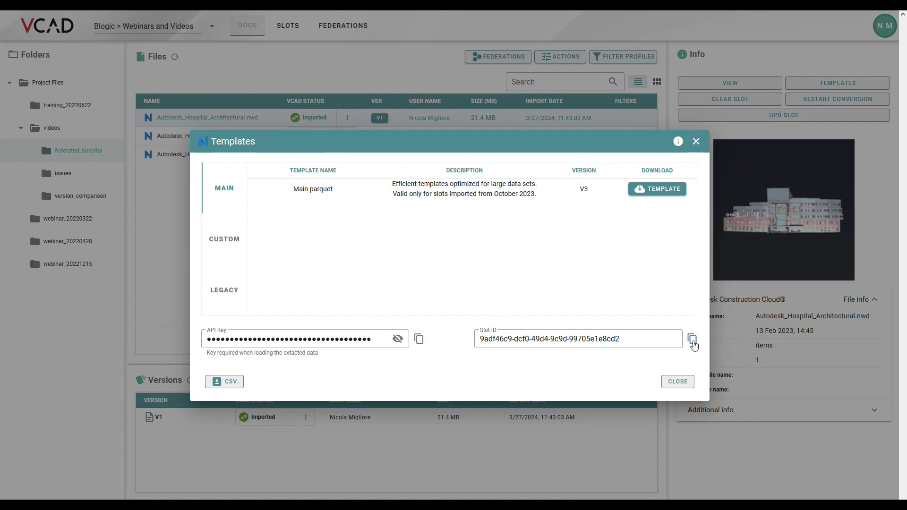
left_click(692, 342)
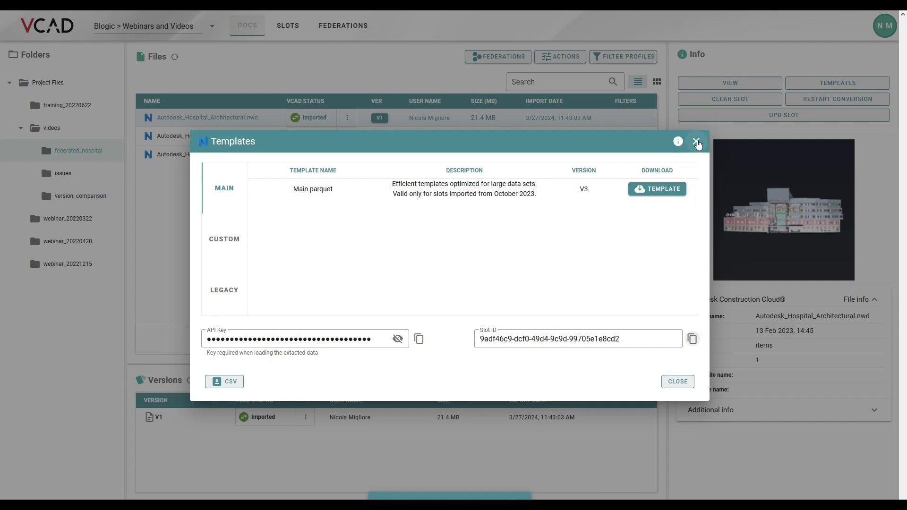
left_click(696, 141)
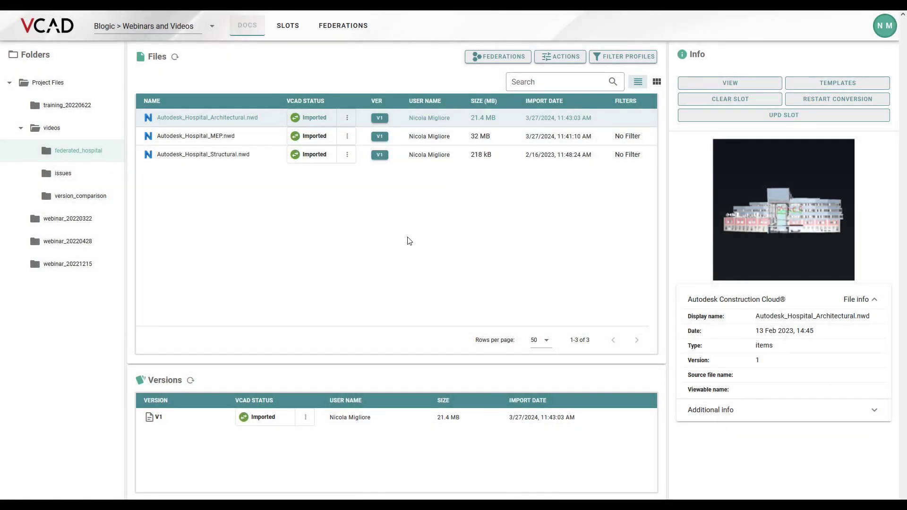
left_click(259, 138)
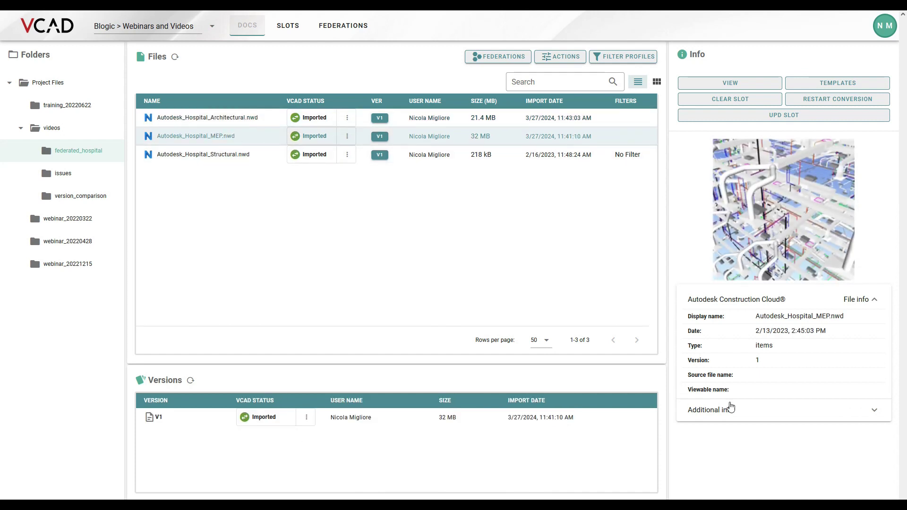
Step: Copy the Slot ID from Autodesk_Hospital_MEP.nwd's additional info and return to Power Query Editor
left_click(842, 409)
scroll(825, 407, "down", 2)
scroll(824, 407, "down", 1)
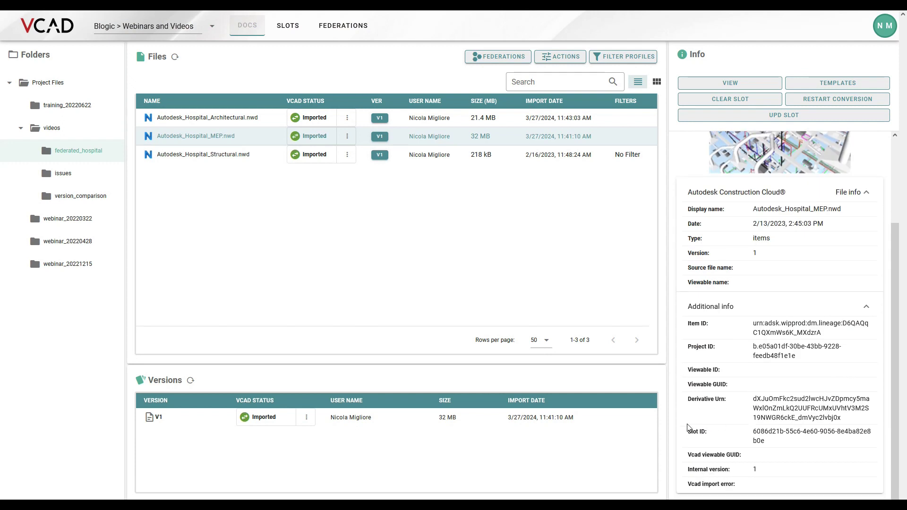
left_click(762, 435)
key("alt+Tab")
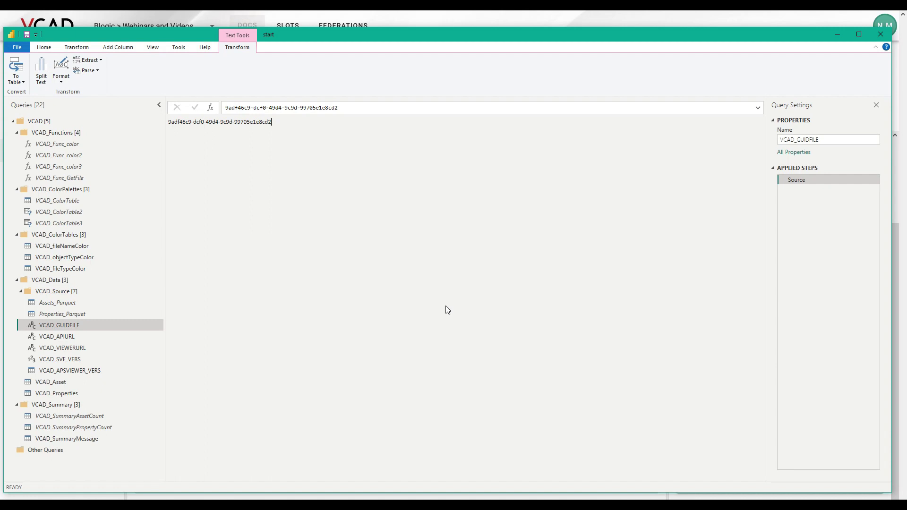
Step: Append _1 to the VCAD_GUIDFILE parameter's name, making it VCAD_GUIDFILE_1
right_click(68, 328)
left_click(115, 367)
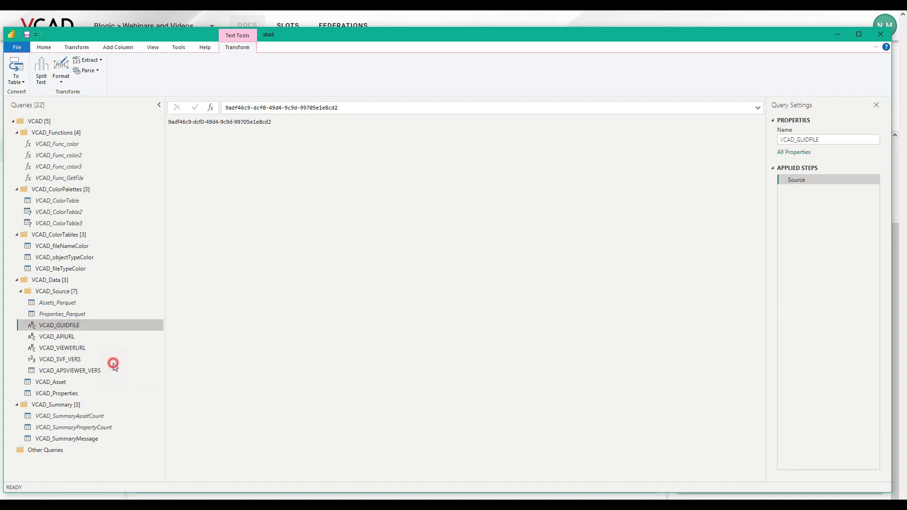
key("End")
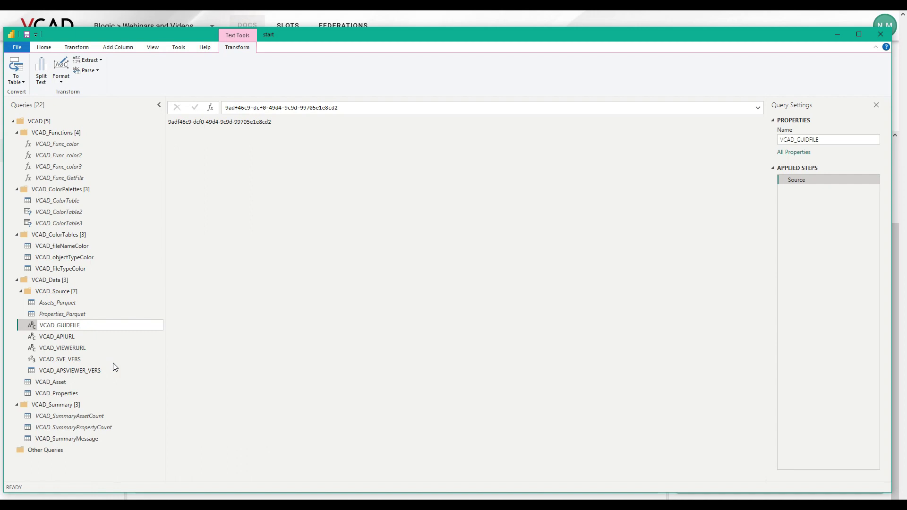
type("_1")
key("Return")
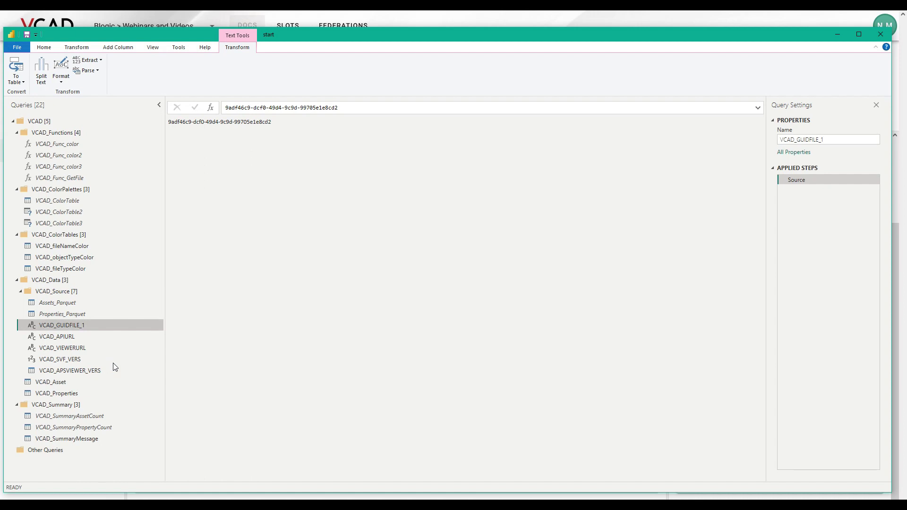
Step: Create a new empty query group named 'MEP Data' in the Queries pane
right_click(109, 463)
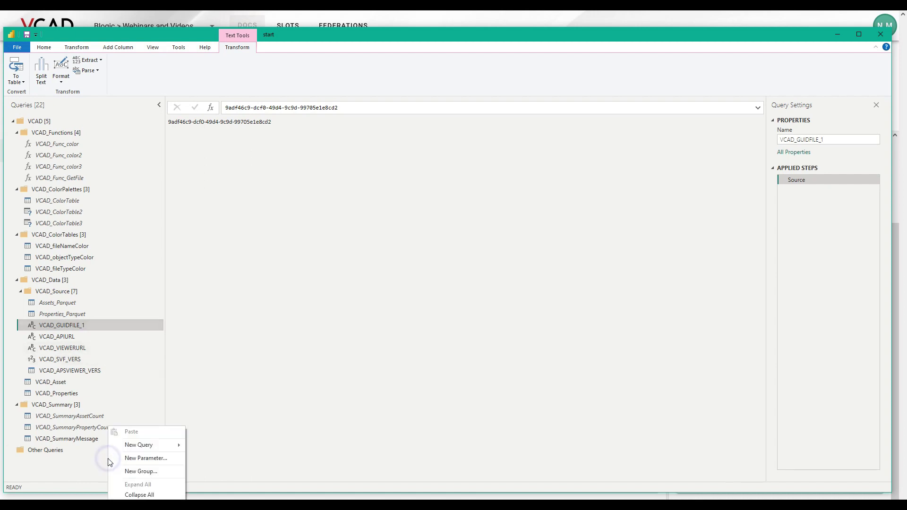
left_click(135, 472)
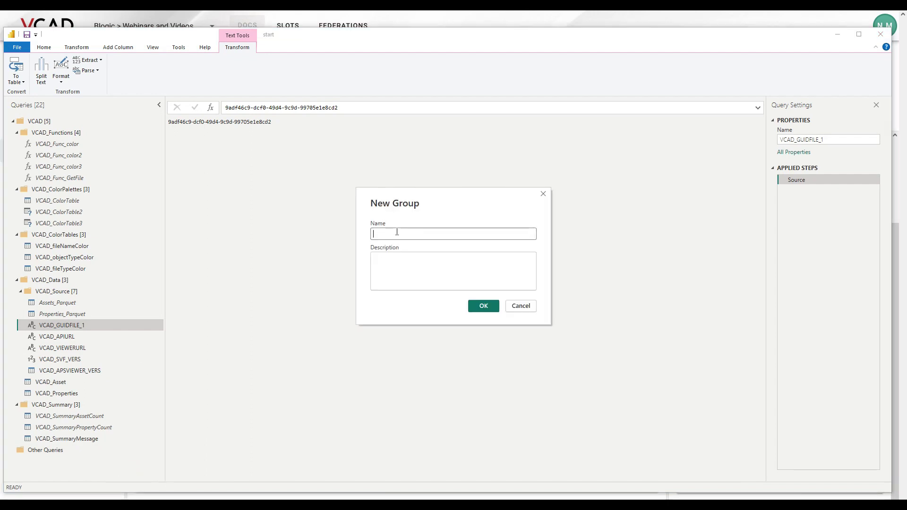
type("MEOP")
key("BackSpace")
type("P Data")
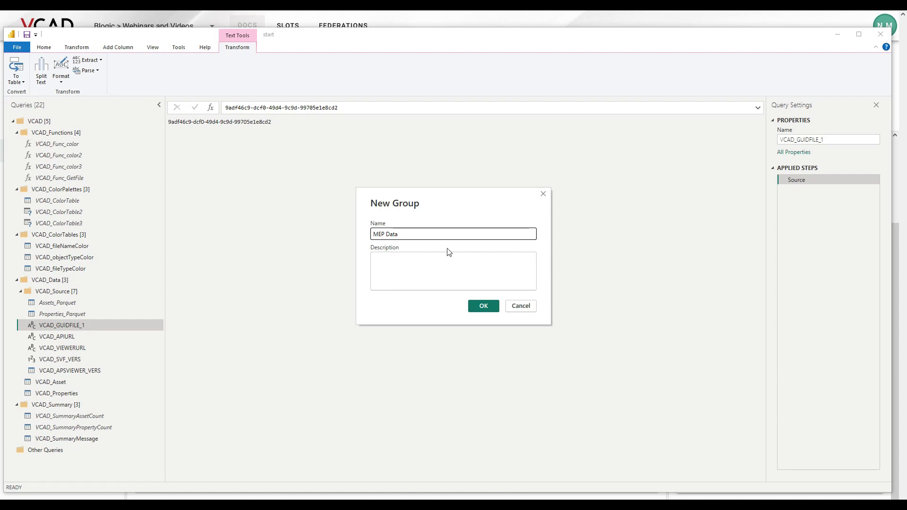
left_click(483, 305)
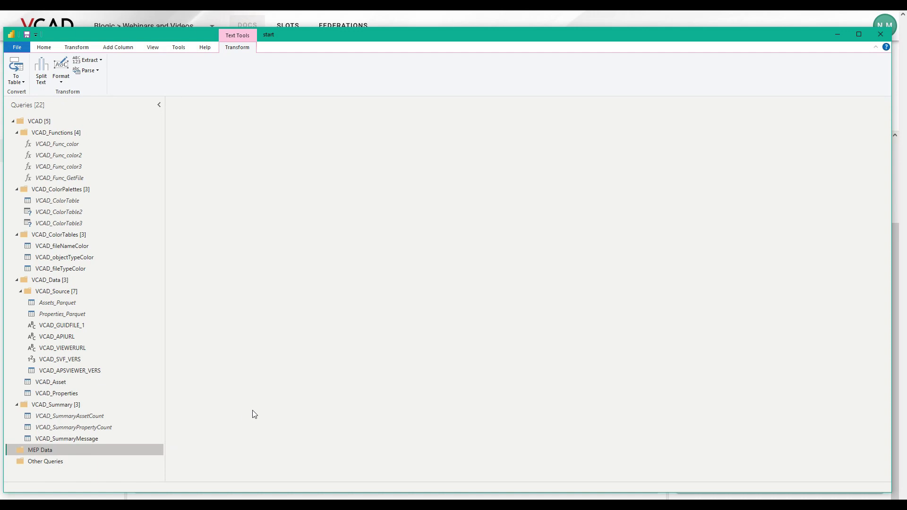
Step: Duplicate the VCAD_GUIDFILE_1 parameter and move the copy into the MEP Data group
left_click(80, 325)
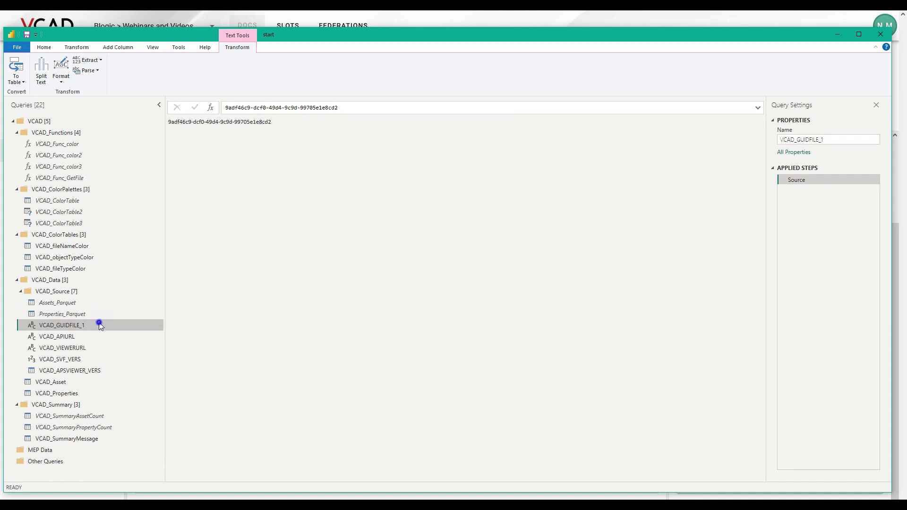
right_click(100, 325)
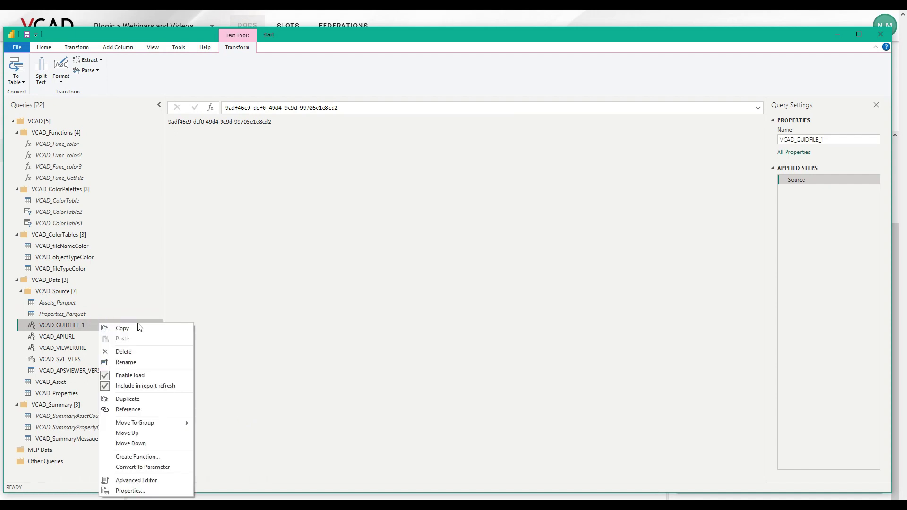
left_click(161, 401)
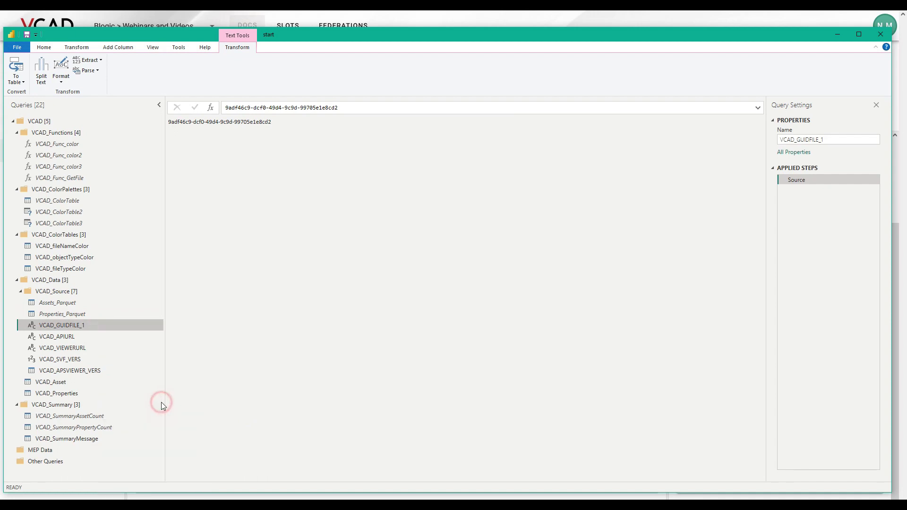
left_click_drag(84, 380, 64, 458)
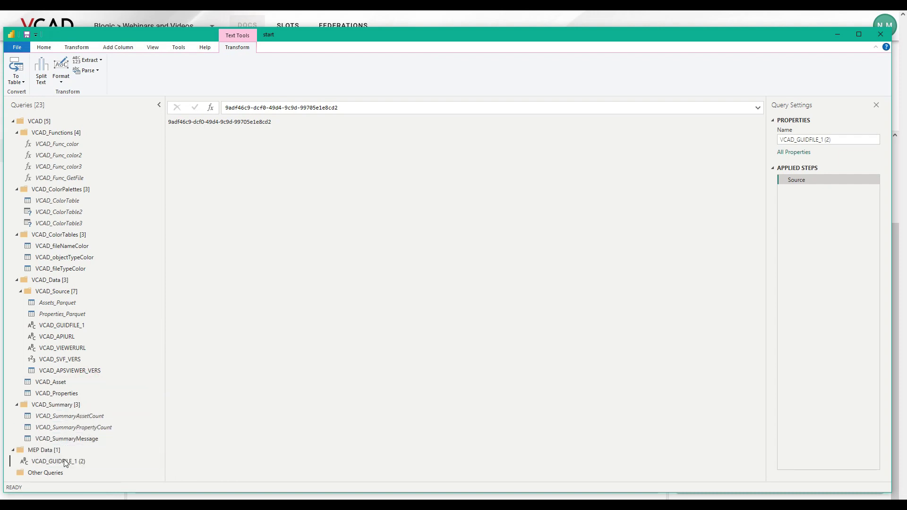
left_click(17, 190)
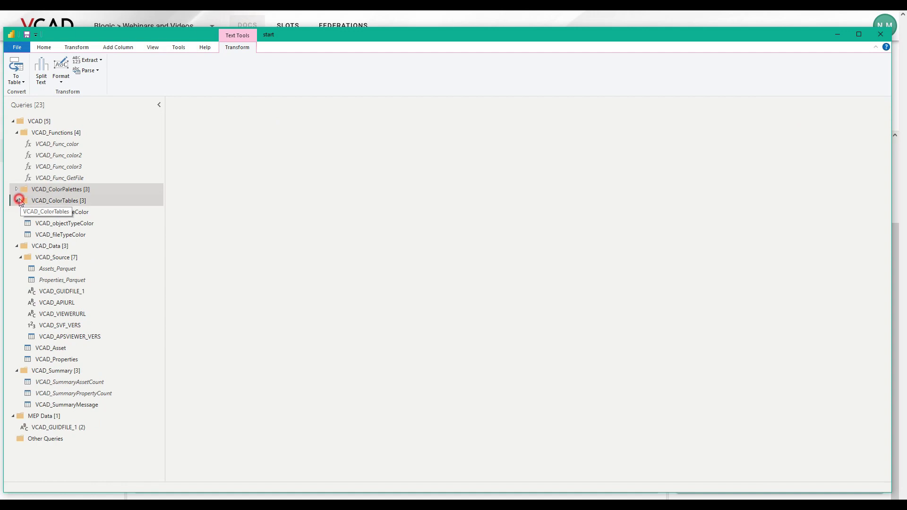
left_click(18, 200)
Step: Rename the copy VCAD_GUIDFILE_2 and replace its value with the pasted MEP model GUID
right_click(76, 394)
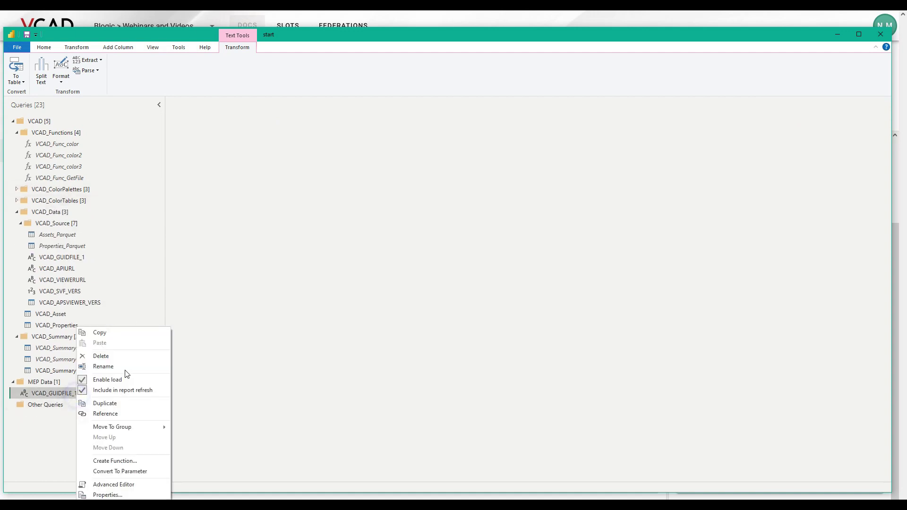
left_click(128, 367)
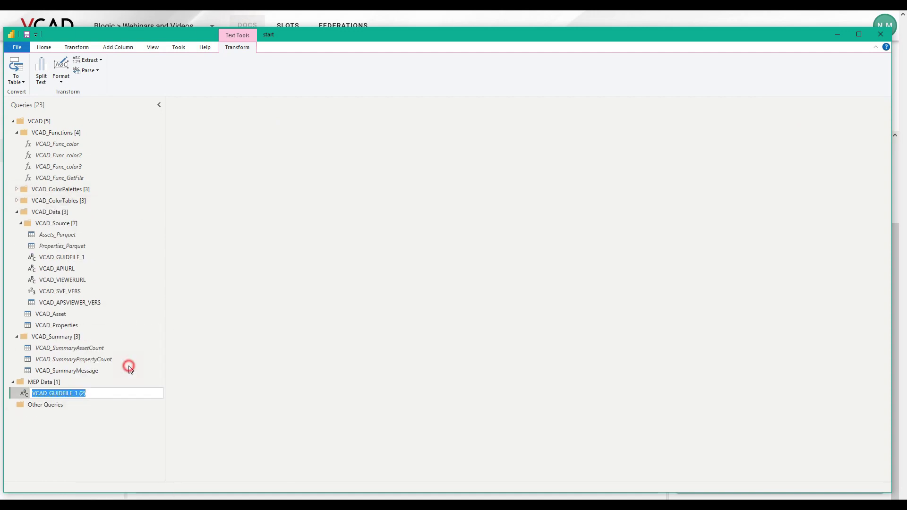
key("End")
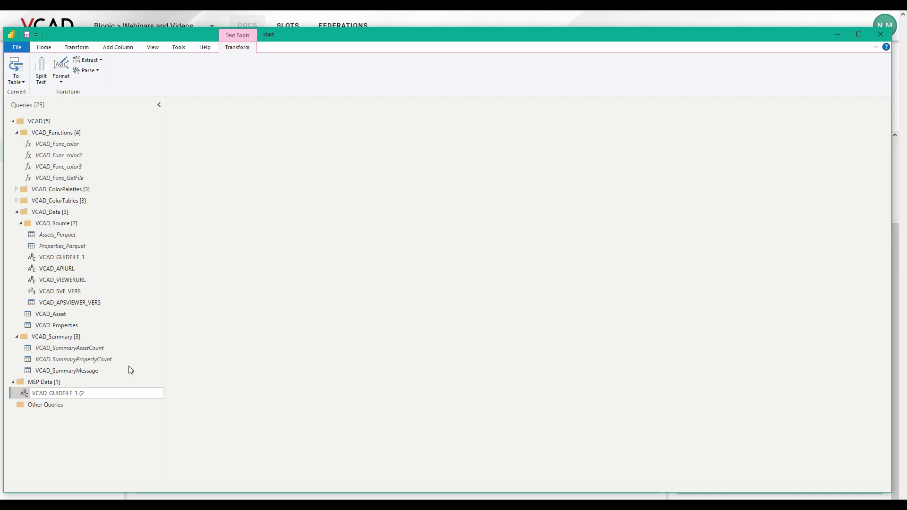
key("BackSpace")
key("BackSpace")
key("BackSpace")
key("Return")
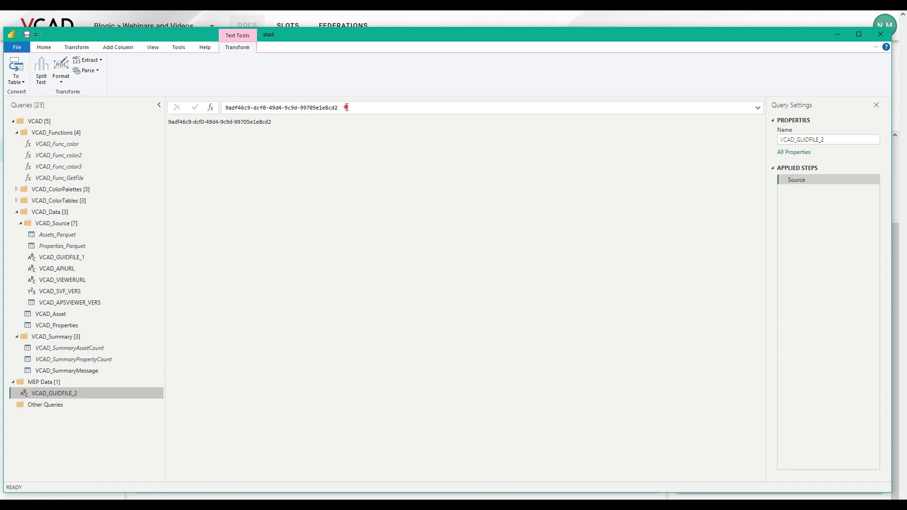
left_click_drag(347, 107, 225, 110)
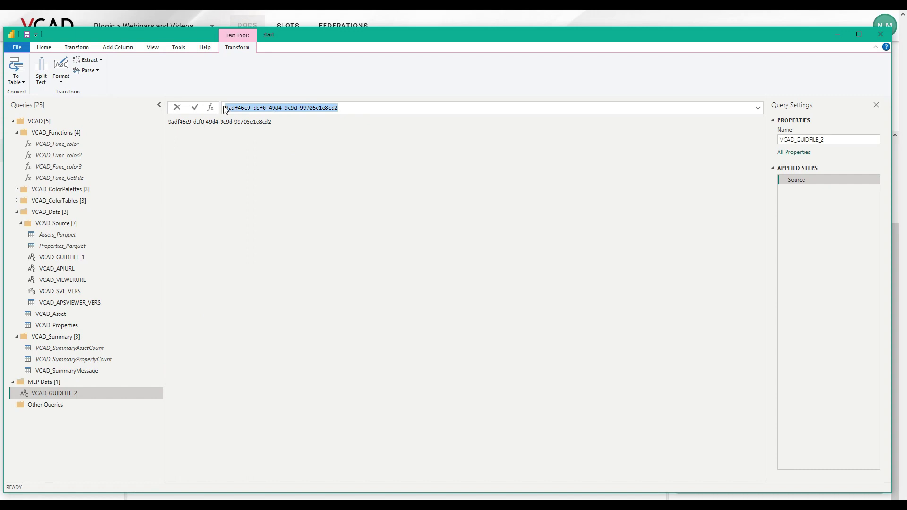
key("Delete")
key("ctrl+v")
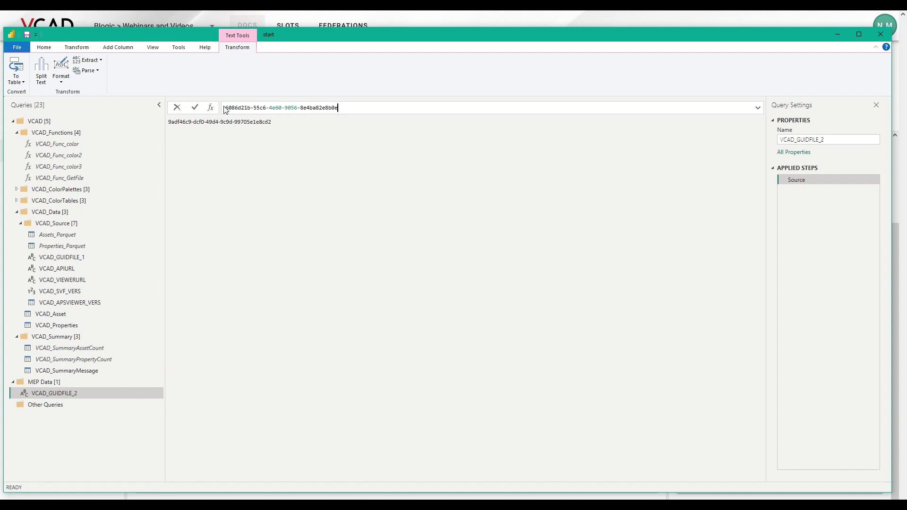
left_click(412, 188)
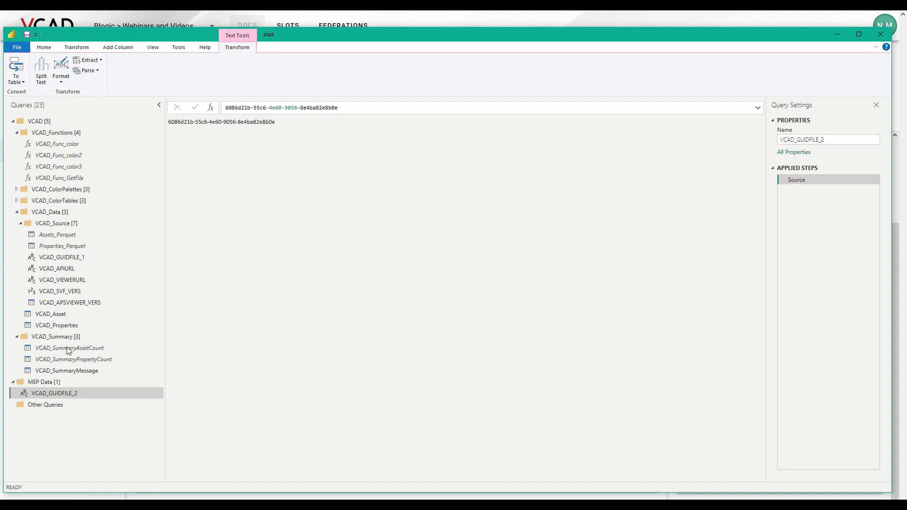
Step: Rename the VCAD_Func_GetFile function to VCAD_Func_GetFile_1
left_click(56, 179)
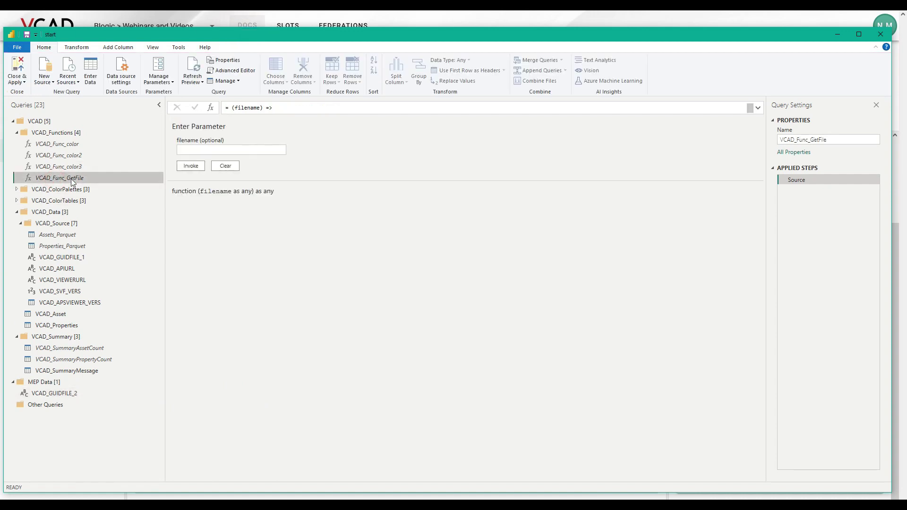
right_click(71, 178)
left_click(98, 218)
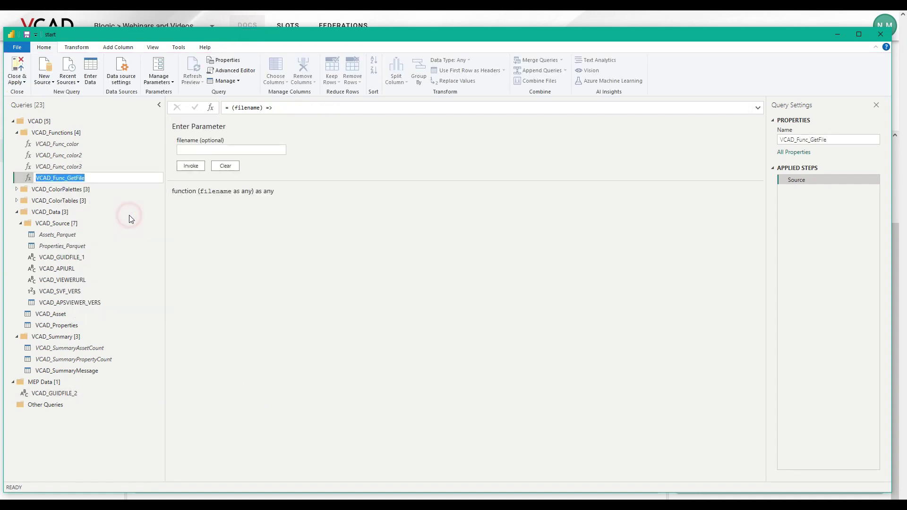
key("End")
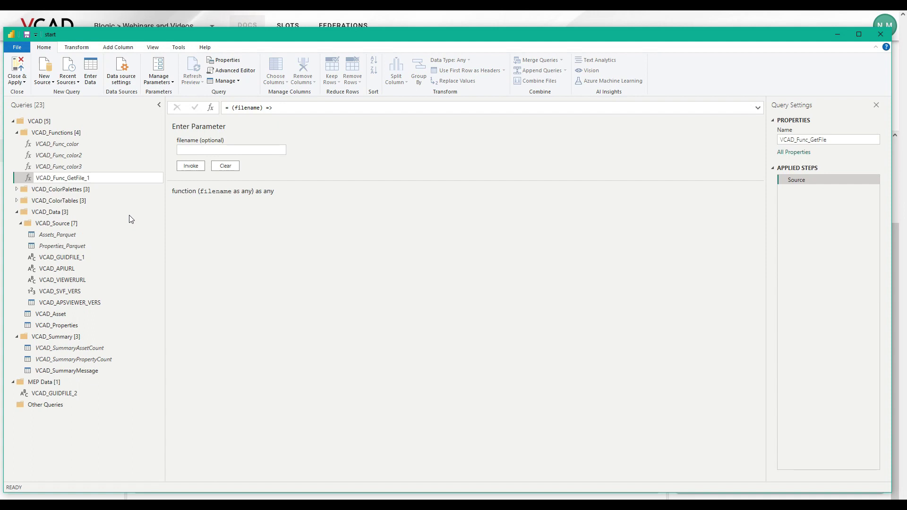
type("_1")
key("Return")
Step: Duplicate VCAD_Func_GetFile_1 into MEP Data and name the copy VCAD_Func_GetFile_2
right_click(94, 180)
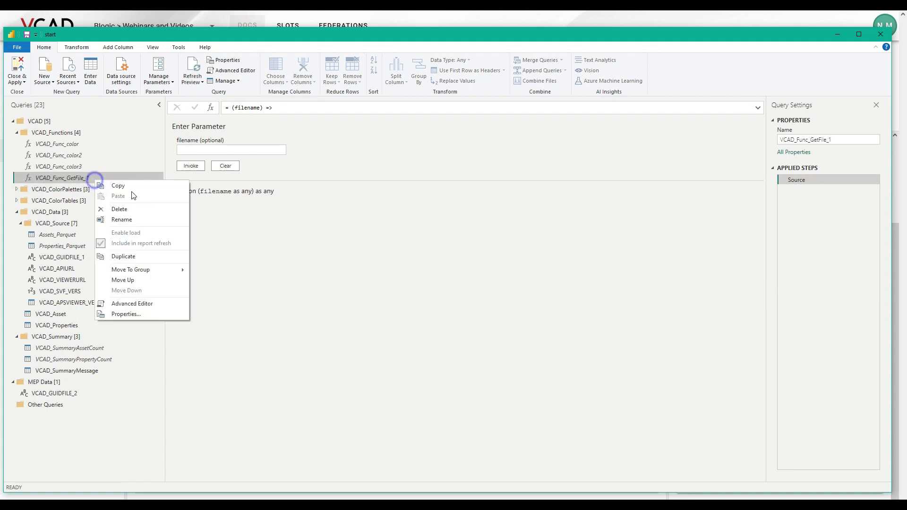
left_click(148, 259)
left_click_drag(106, 193, 87, 409)
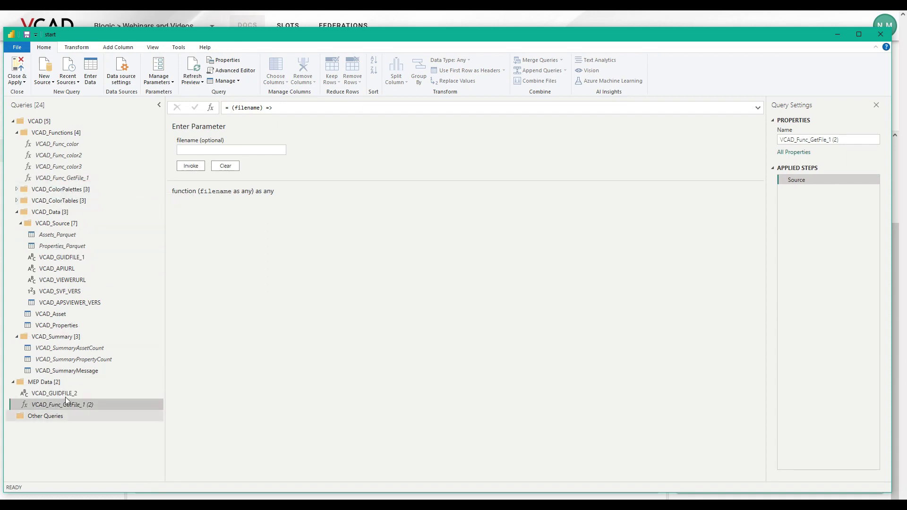
right_click(71, 405)
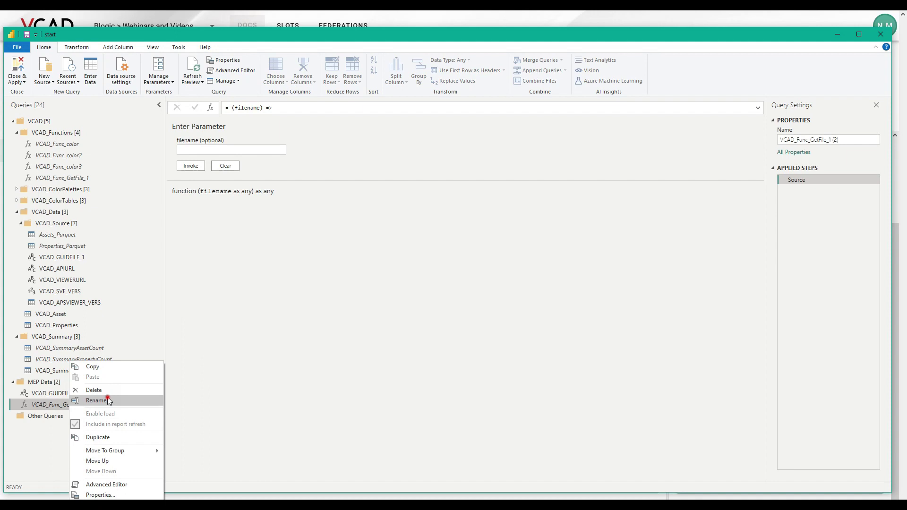
left_click(109, 399)
key("End")
key("BackSpace")
key("BackSpace")
key("BackSpace")
key("BackSpace")
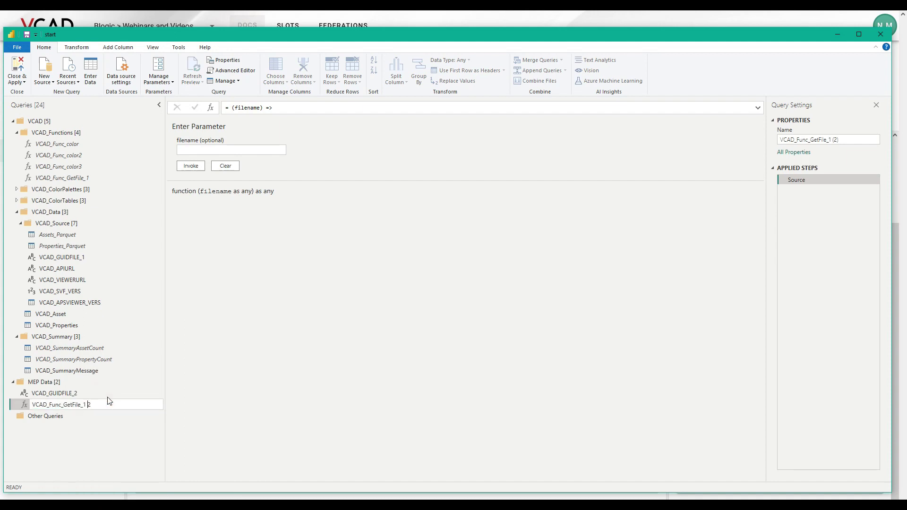
type("2")
key("Return")
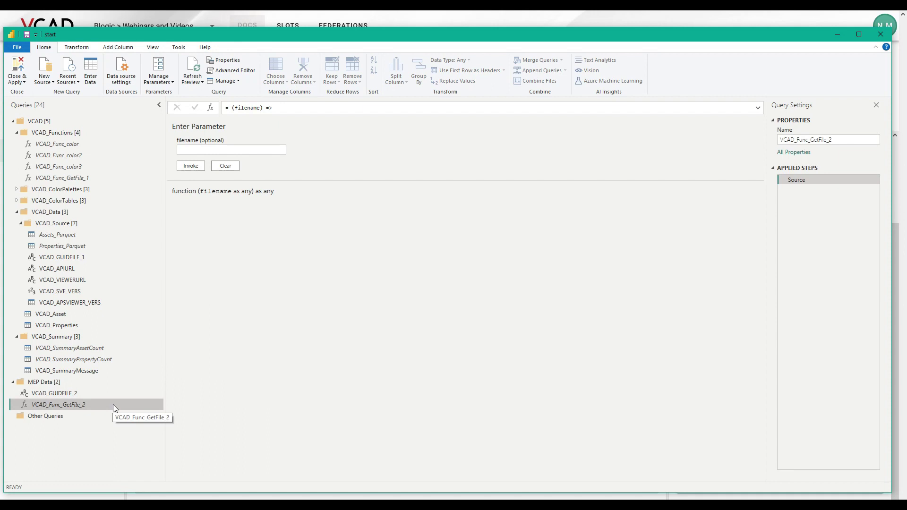
right_click(113, 404)
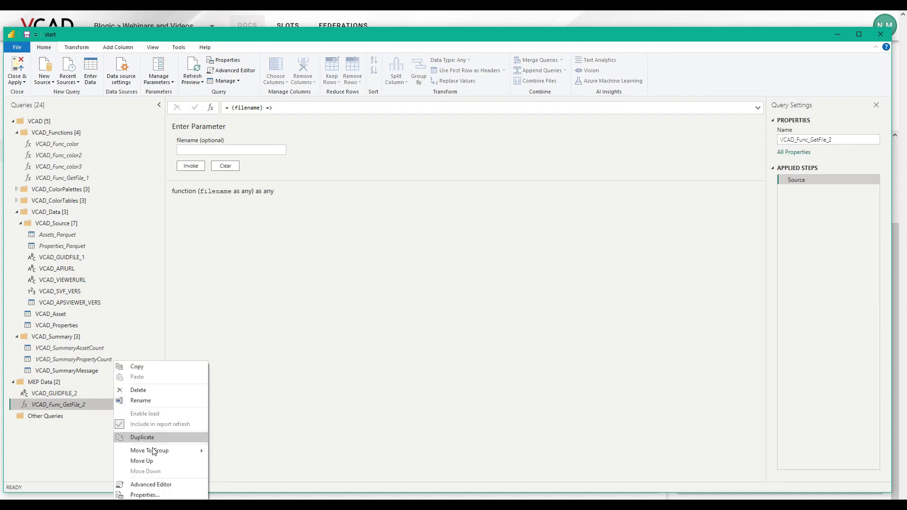
Step: In VCAD_Func_GetFile_2's Advanced Editor, change the VCAD_GUIDFILE_1 reference to VCAD_GUIDFILE_2
left_click(152, 485)
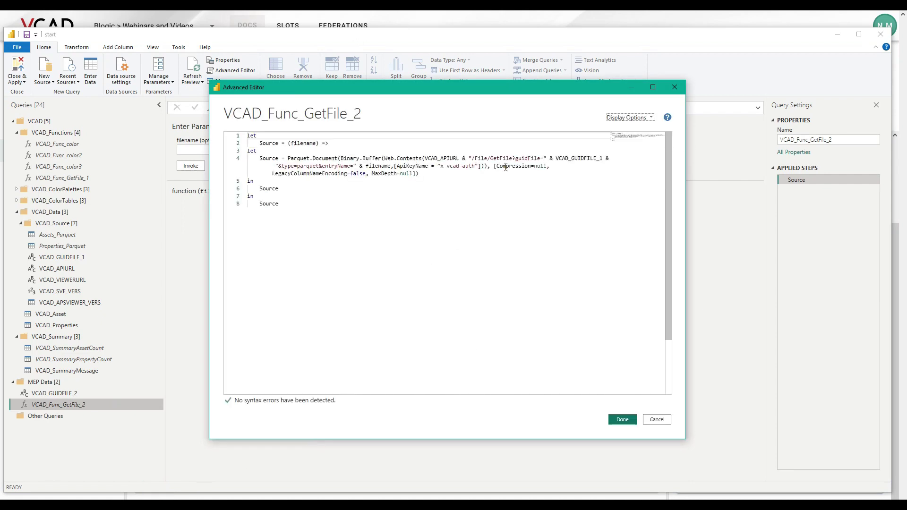
left_click_drag(555, 158, 603, 157)
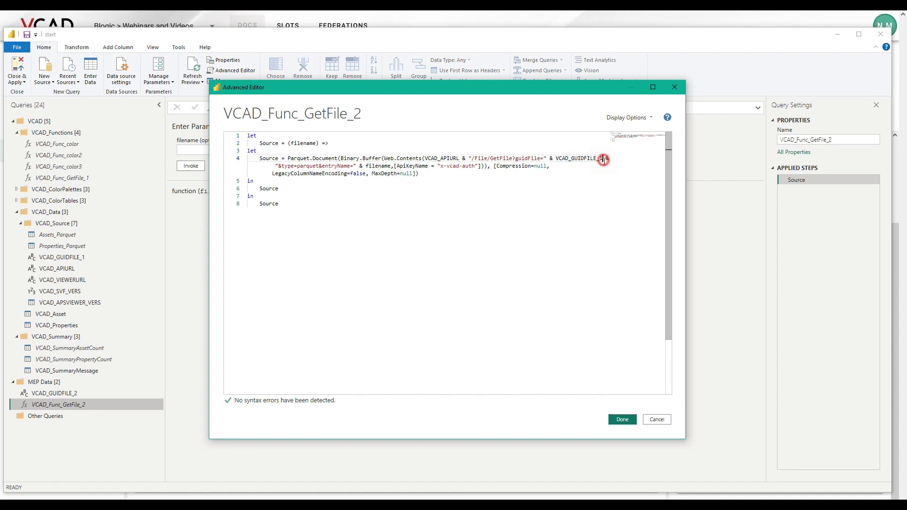
left_click(603, 160)
key("BackSpace")
type("2")
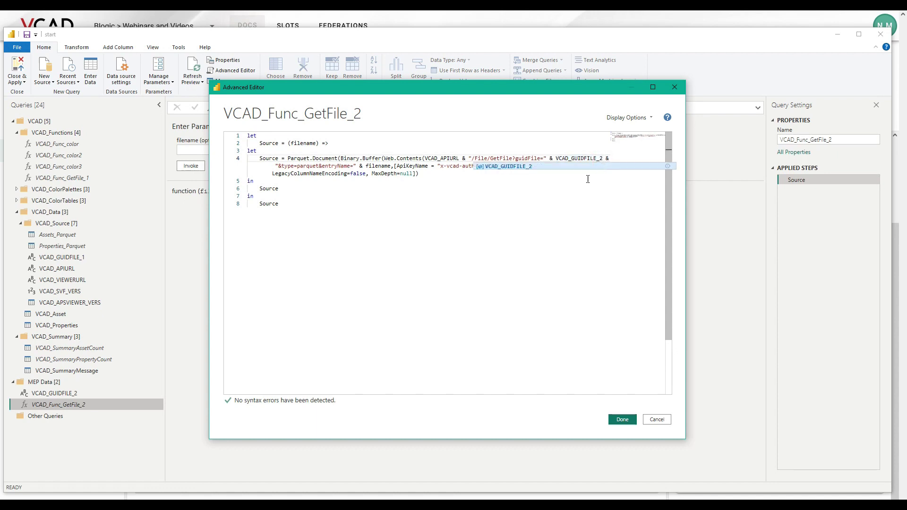
left_click(547, 286)
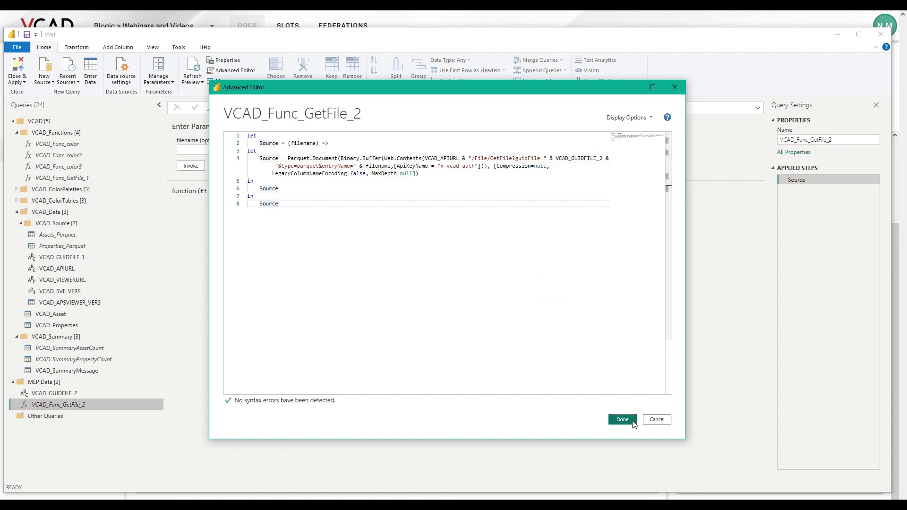
left_click(630, 421)
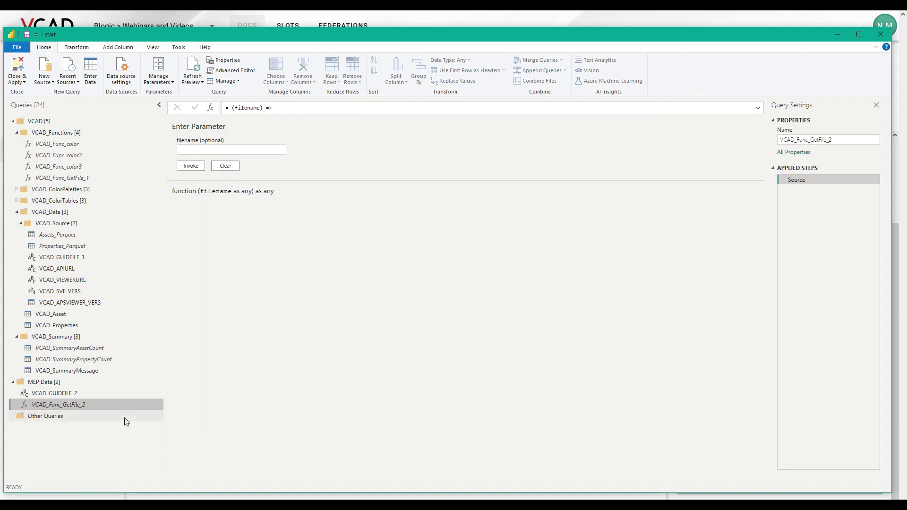
Step: Rename the Assets_Parquet query to Assets_Parquet_1
left_click(56, 235)
right_click(55, 237)
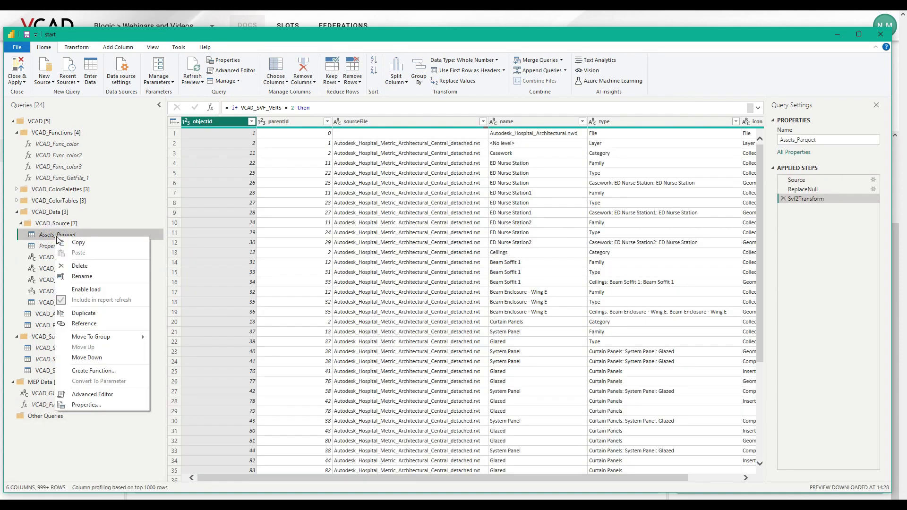
left_click(98, 276)
key("End")
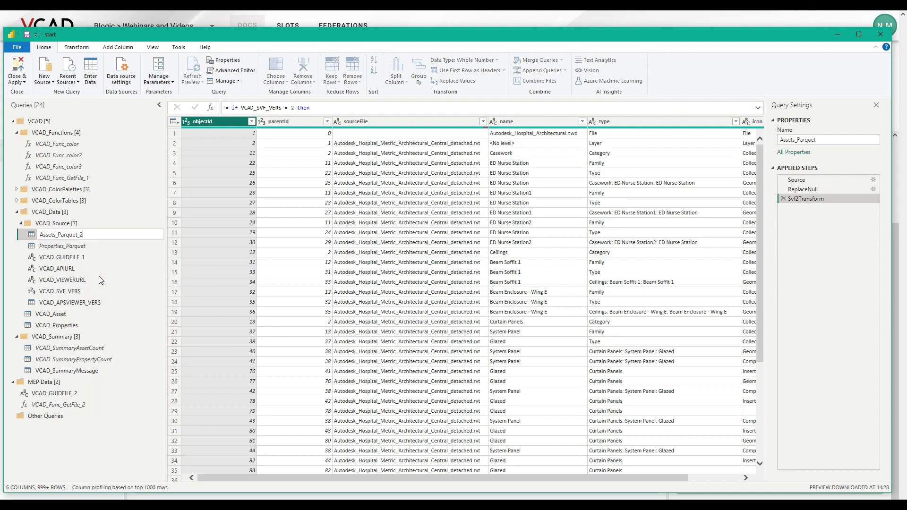
key("Return")
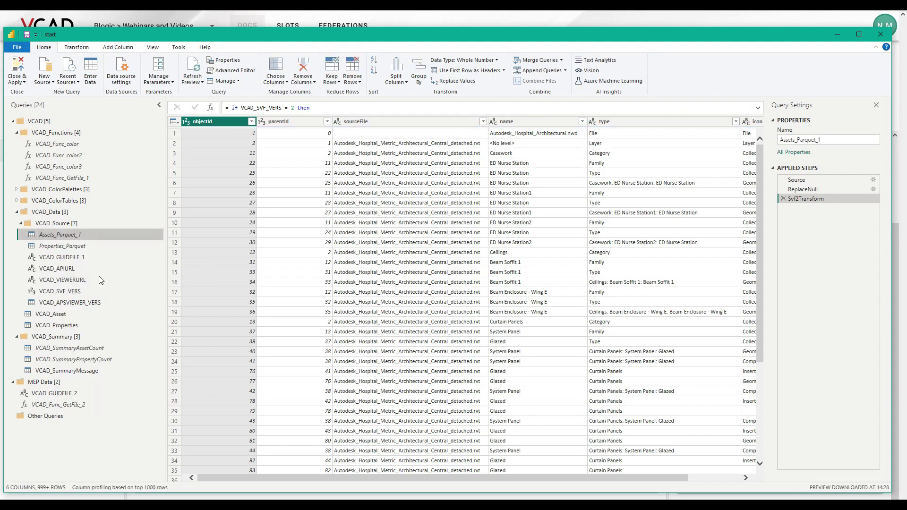
Step: Duplicate Assets_Parquet_1 into the MEP Data group and start renaming the copy
right_click(81, 235)
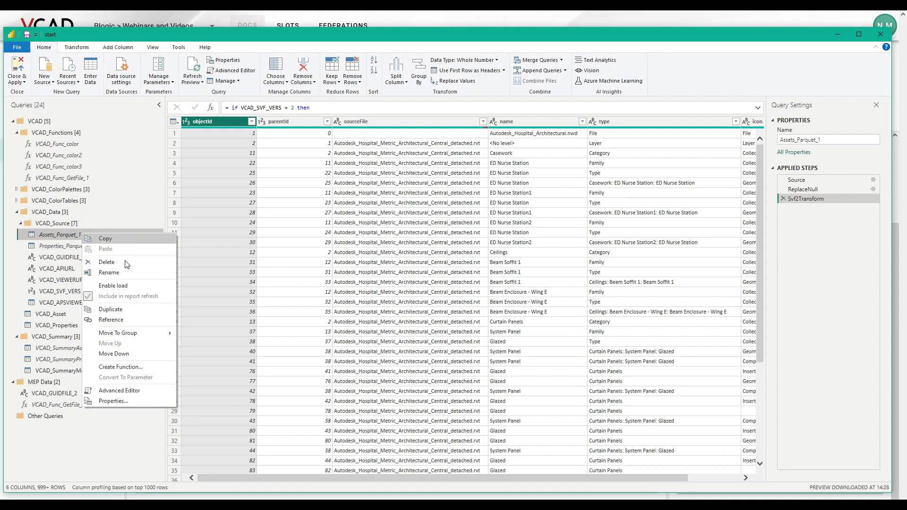
left_click(129, 308)
left_click_drag(85, 315, 108, 418)
right_click(80, 417)
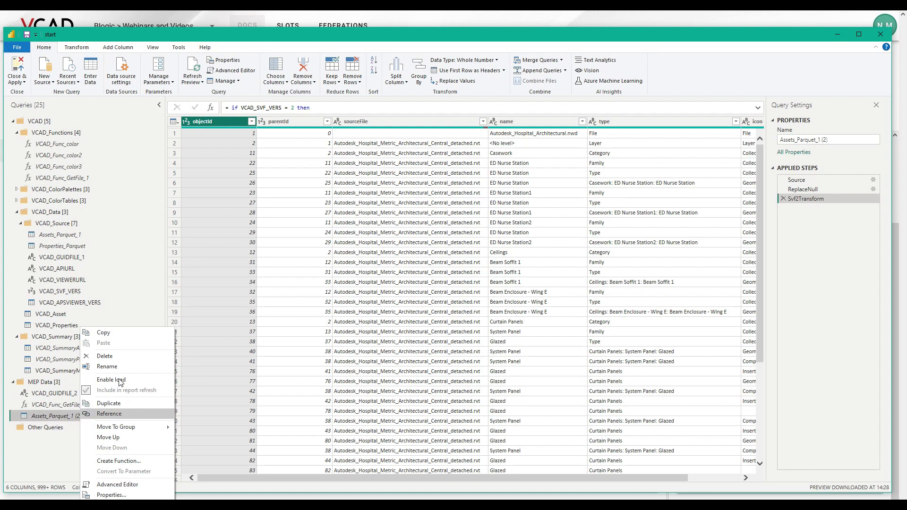
left_click(120, 368)
Step: Name the copied query Assets_Parquet_2
key("End")
key("BackSpace")
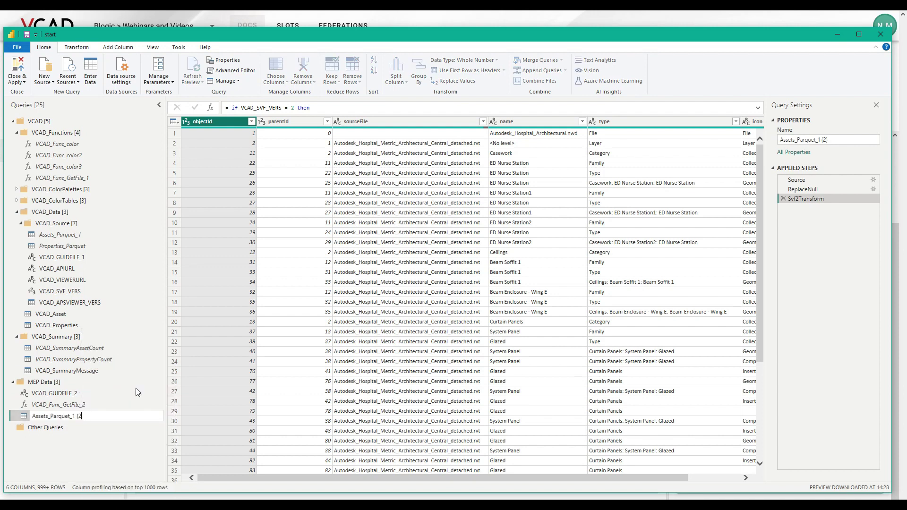
key("Return")
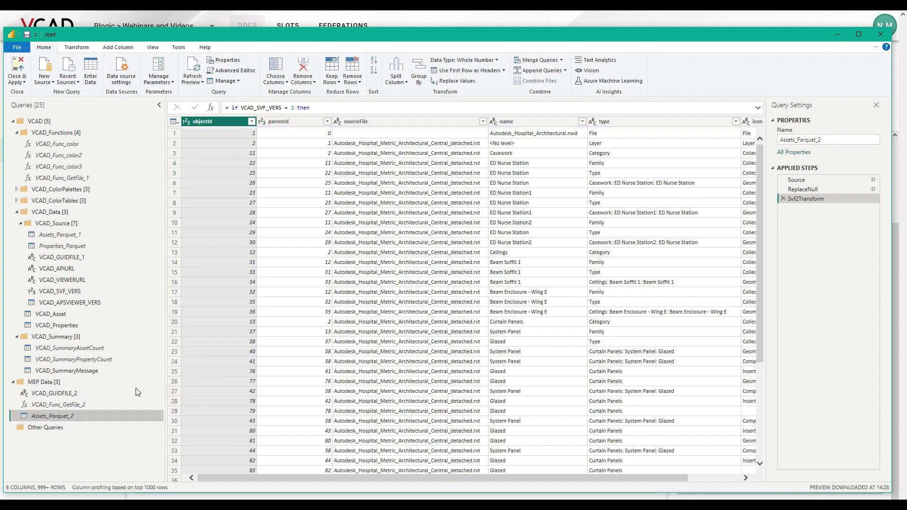
Step: Change Assets_Parquet_2's Source formula to call VCAD_Func_GetFile_2 instead of VCAD_Func_GetFile_1
left_click(810, 182)
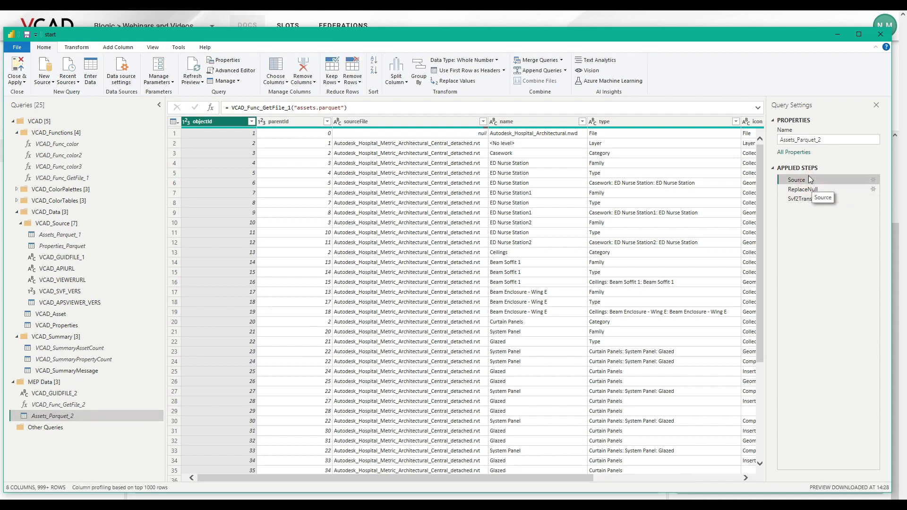
double_click(291, 109)
left_click(292, 108)
key("BackSpace")
type("2")
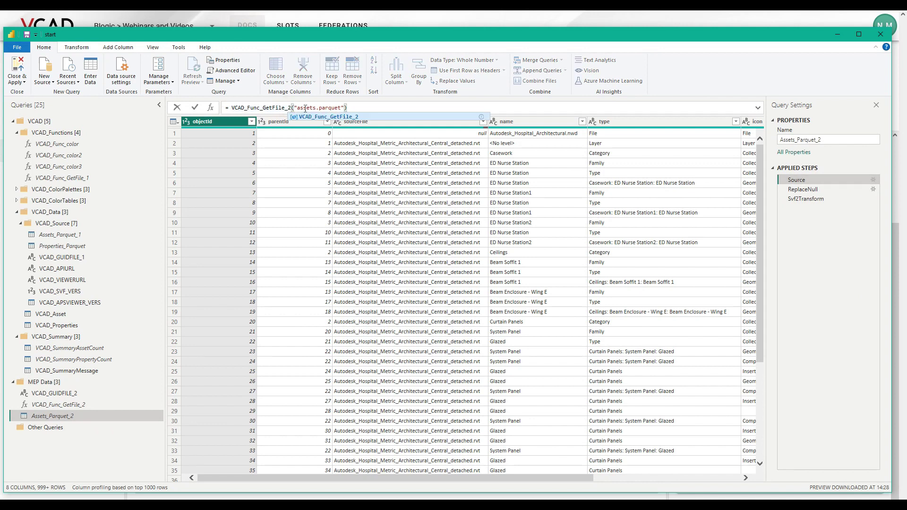
left_click(143, 428)
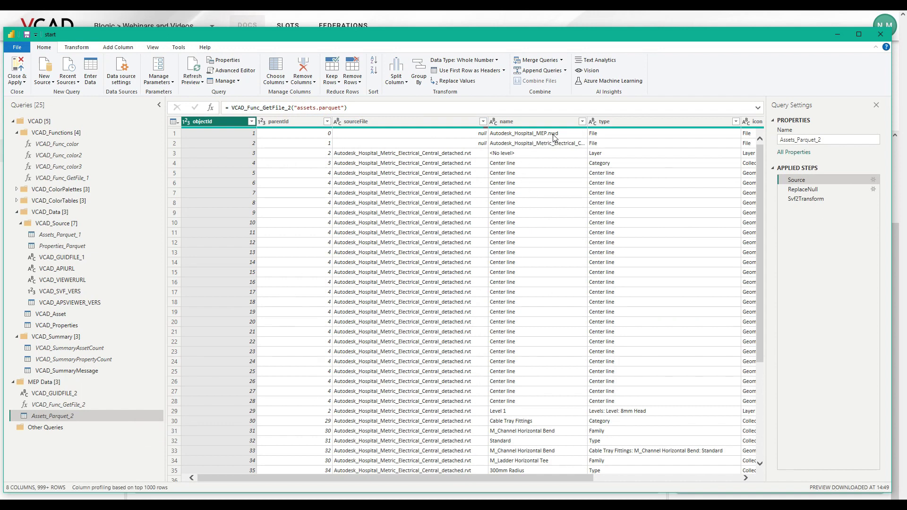
Step: Rename the VCAD_Asset query to VCAD_Asset_1
left_click(63, 314)
right_click(64, 316)
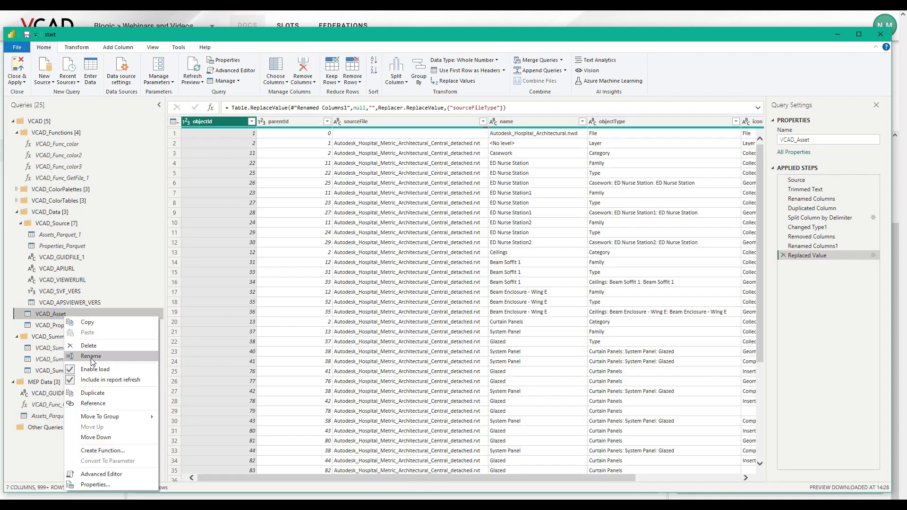
left_click(91, 356)
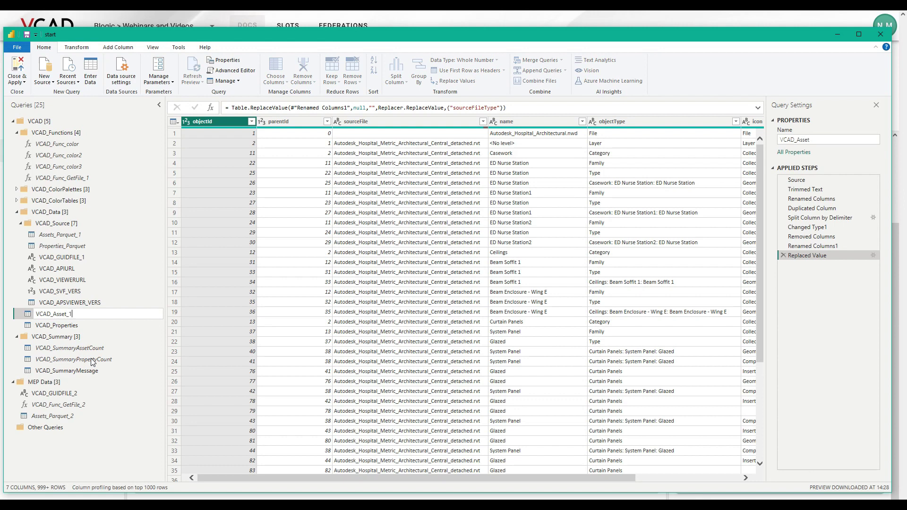
key("Return")
Step: Duplicate VCAD_Asset_1 into the MEP Data group and name the copy VCAD_Asset_2
right_click(79, 315)
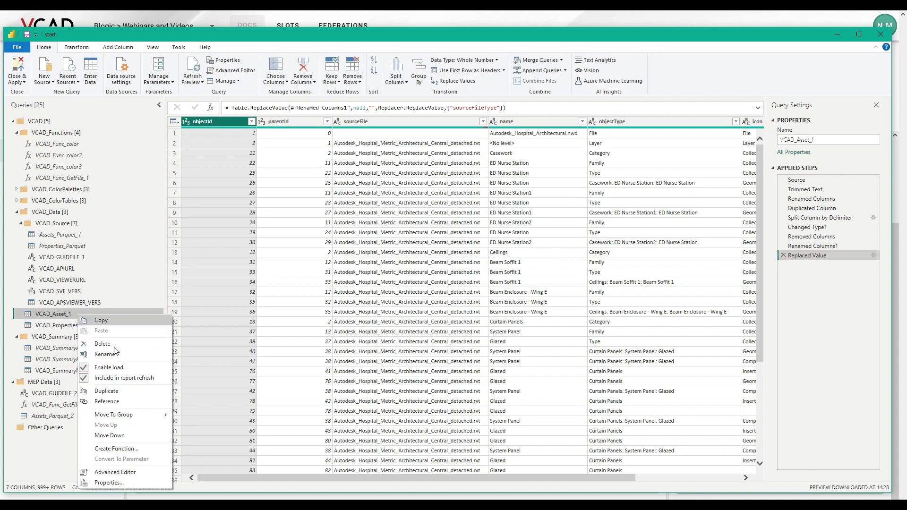
left_click(107, 391)
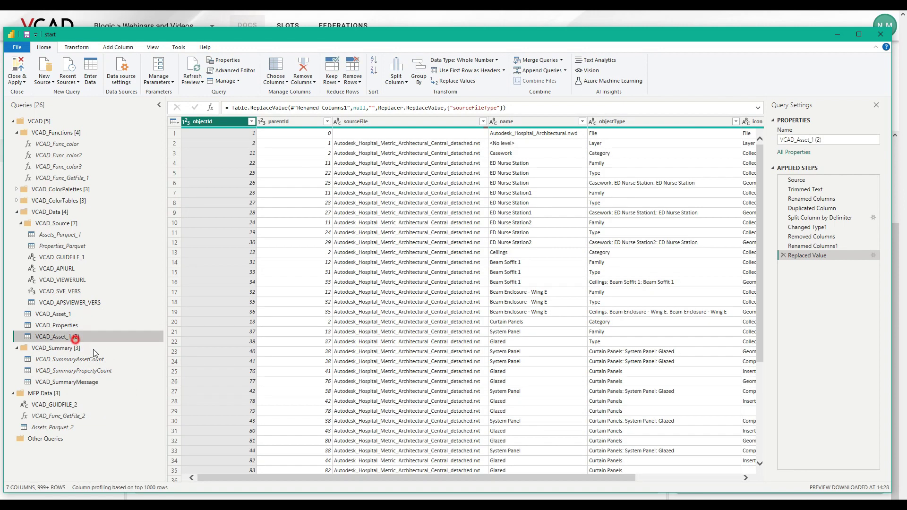
left_click_drag(75, 338, 71, 428)
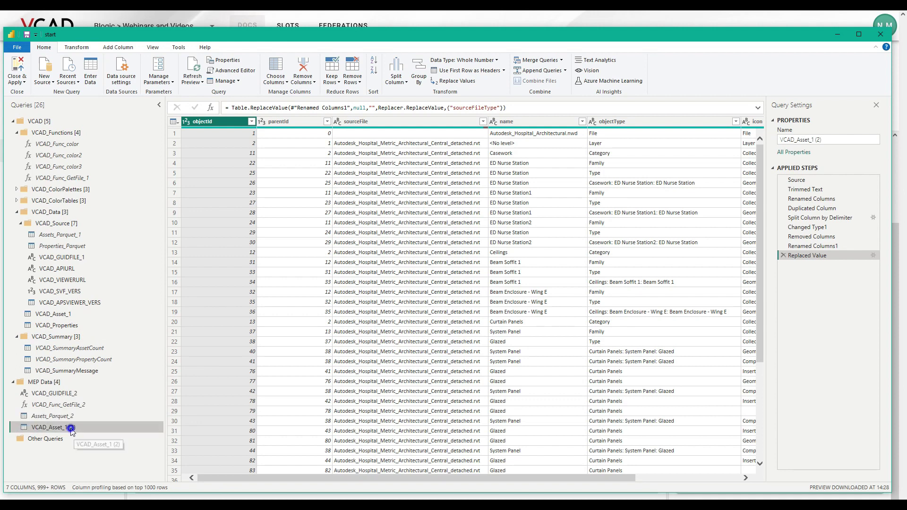
right_click(71, 428)
left_click(109, 369)
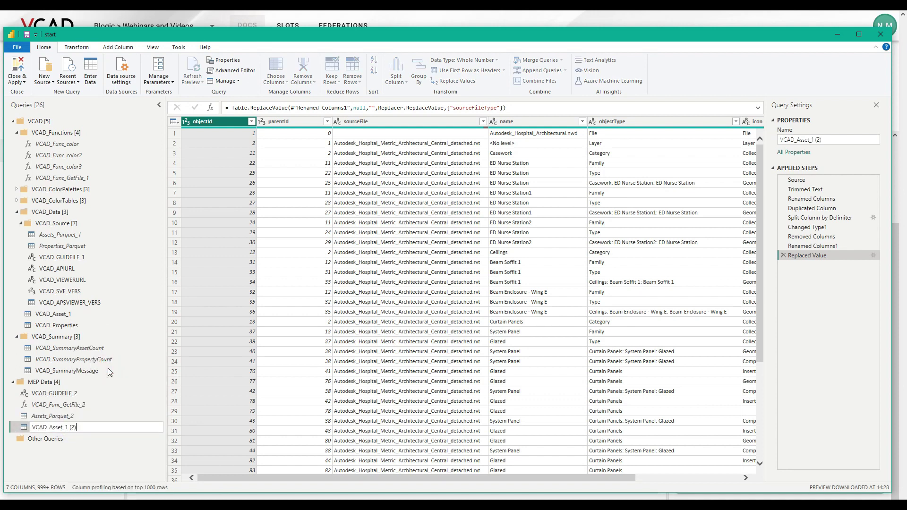
key("BackSpace")
key("BackSpace")
key("Return")
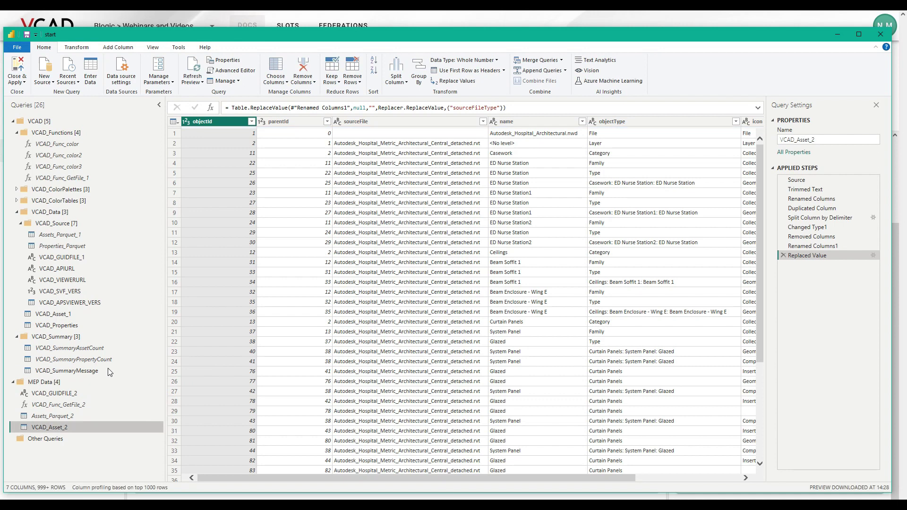
Step: Edit VCAD_Asset_2's Source step formula to reference Assets_Parquet_2
left_click(796, 180)
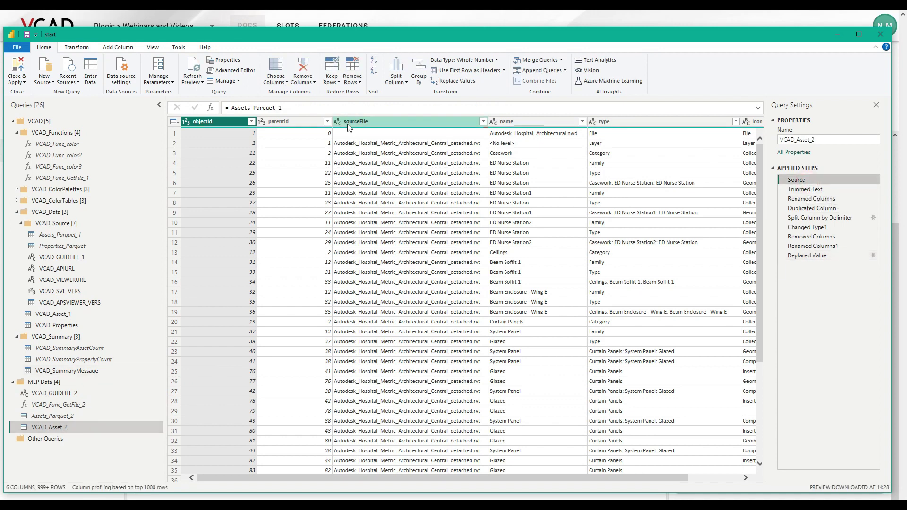
left_click(307, 108)
key("BackSpace")
type("2")
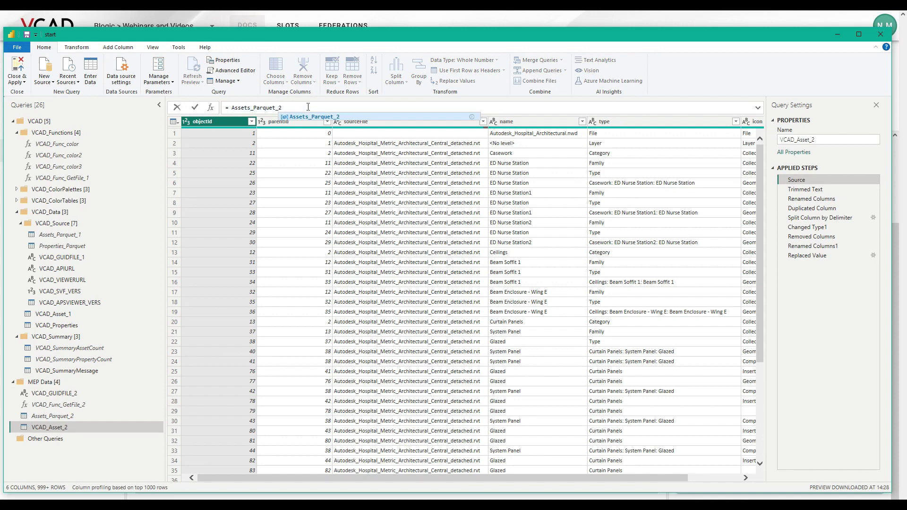
key("Escape")
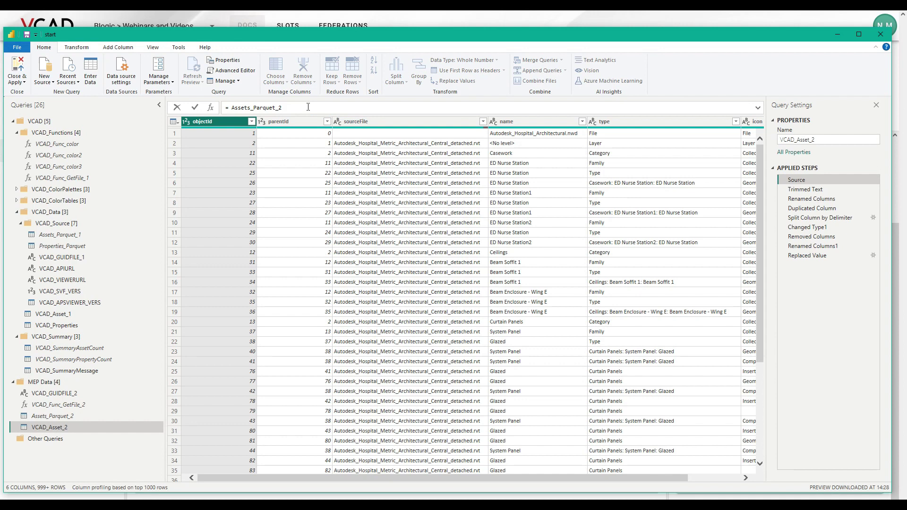
Step: Commit the Source change and Close & Apply, loading VCAD_Asset_2's 91,134 rows
key("Return")
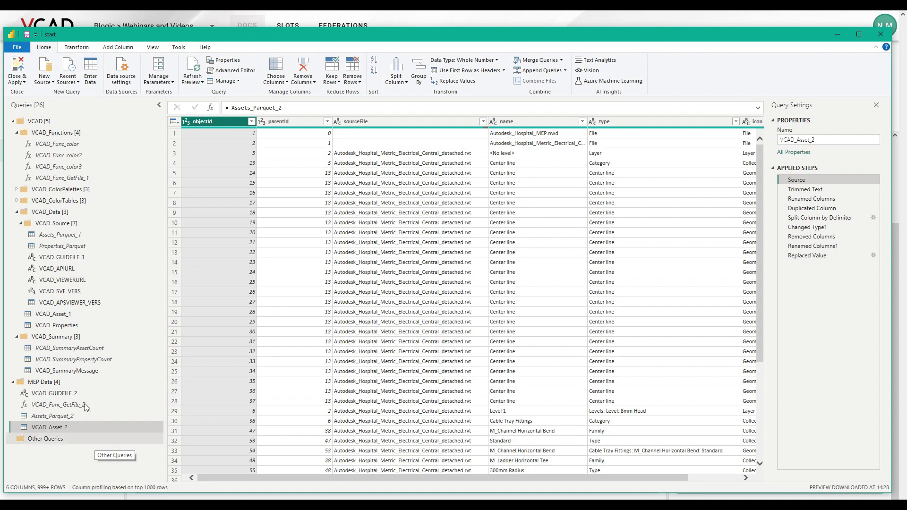
left_click(19, 73)
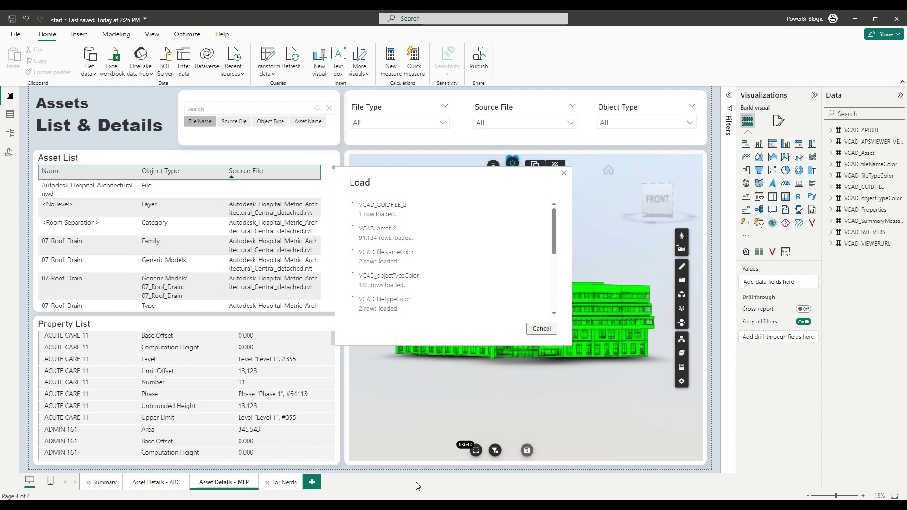
mouse_move(556, 222)
left_mouse_down()
mouse_move(557, 282)
mouse_move(551, 208)
left_mouse_up()
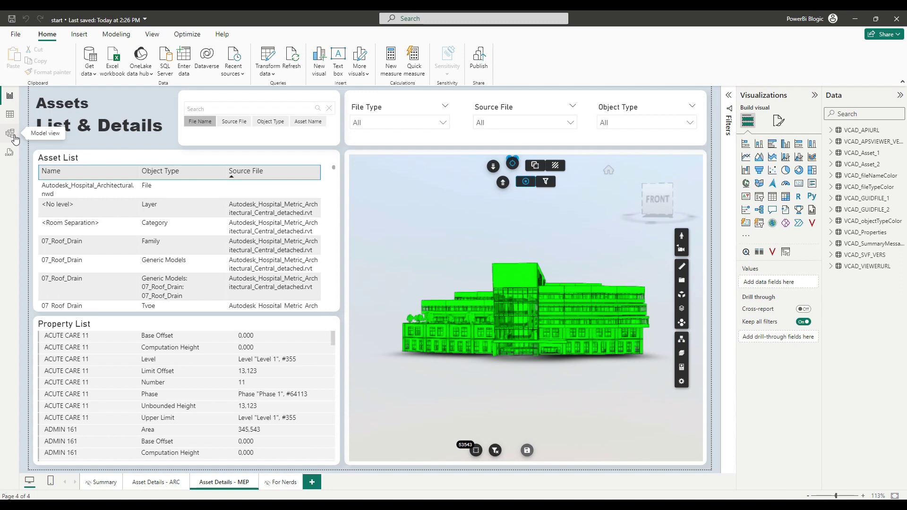
Step: In Model view, rearrange VCAD_Asset_2 below VCAD_Properties in the lower left
left_click(10, 134)
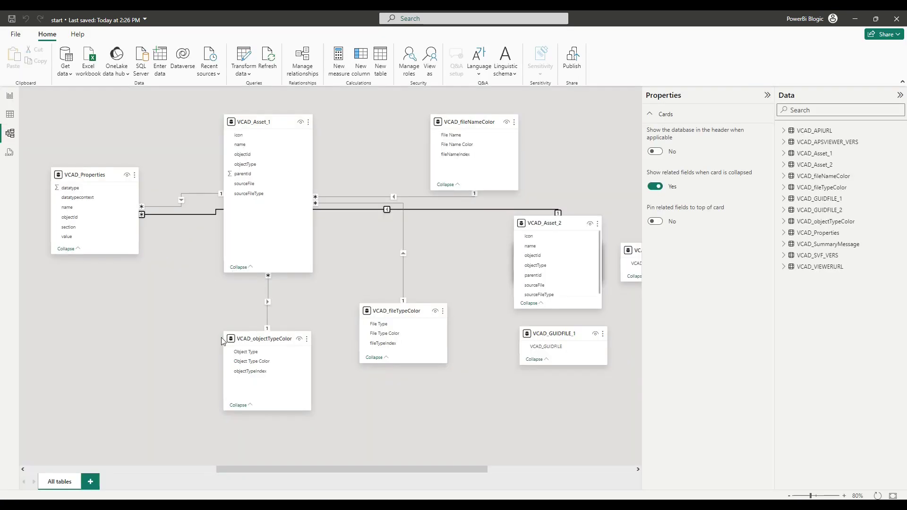
left_click_drag(569, 225, 140, 320)
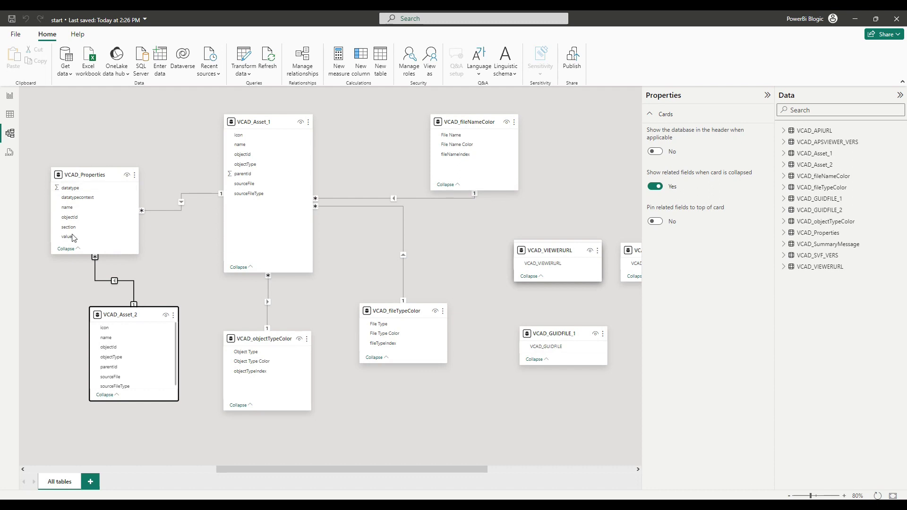
left_click_drag(94, 175, 113, 125)
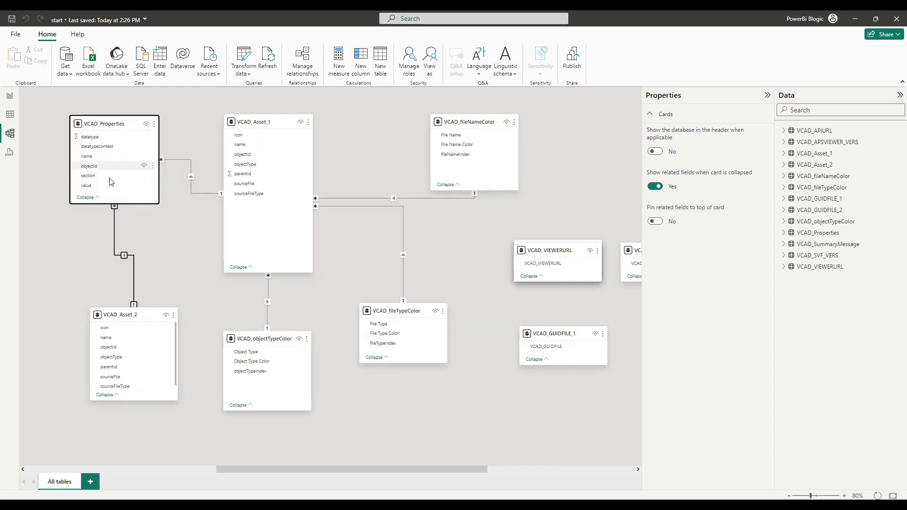
left_click_drag(135, 320, 113, 338)
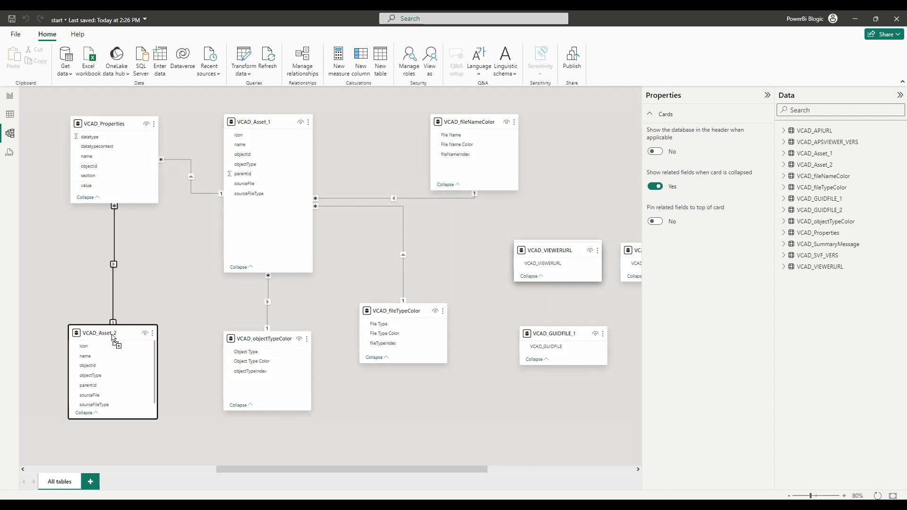
Step: Delete the relationship between VCAD_Properties and VCAD_Asset_2
left_click(113, 283)
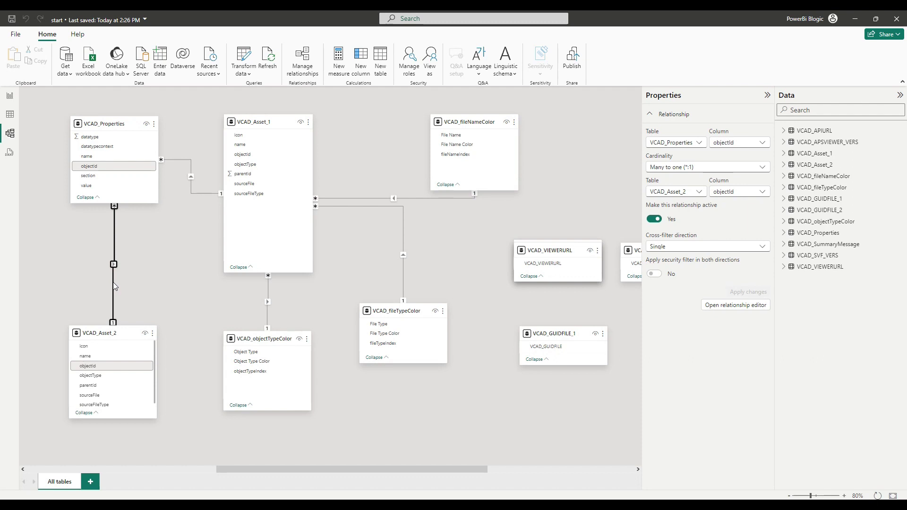
right_click(115, 286)
left_click(150, 289)
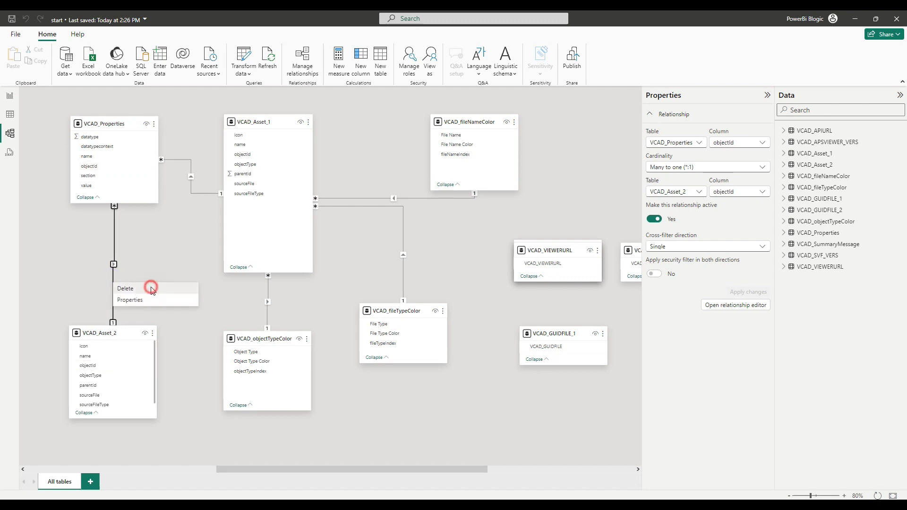
left_click(506, 281)
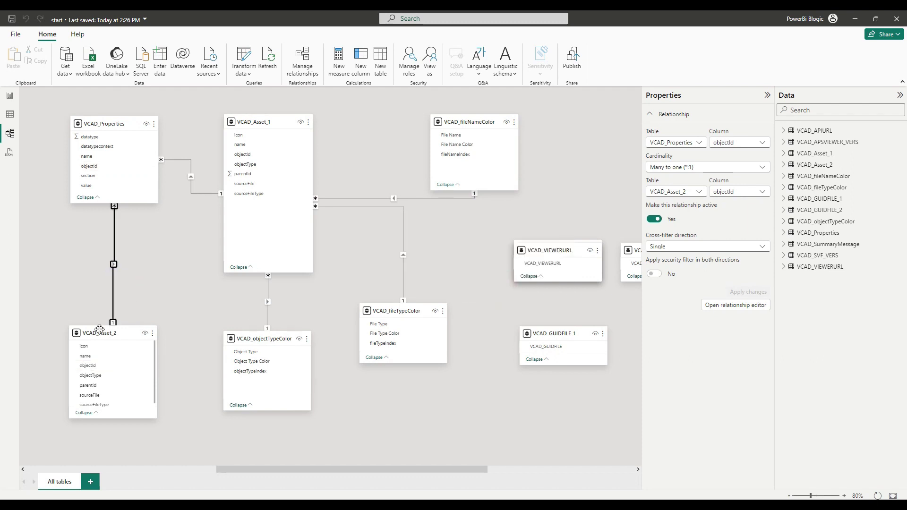
Step: Move VCAD_Asset_2 into the freed space and resize its table card
left_click_drag(116, 331, 107, 274)
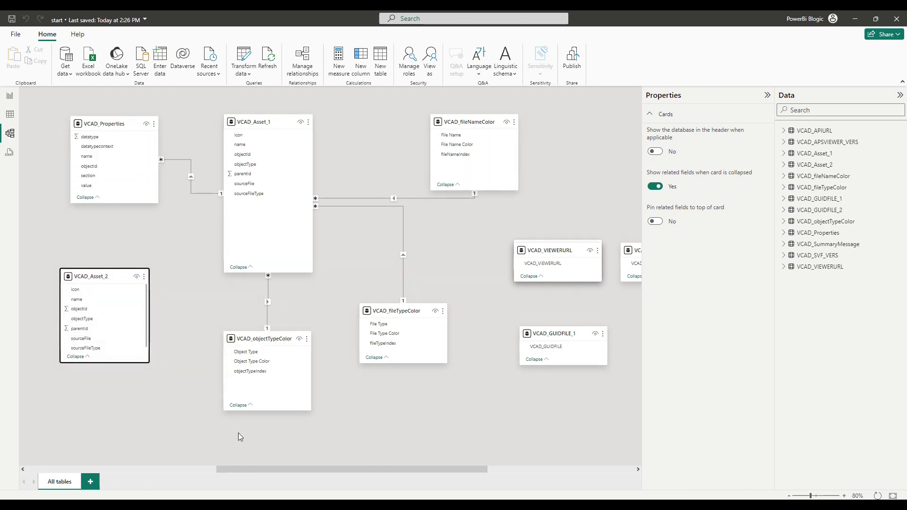
left_click_drag(259, 466, 205, 466)
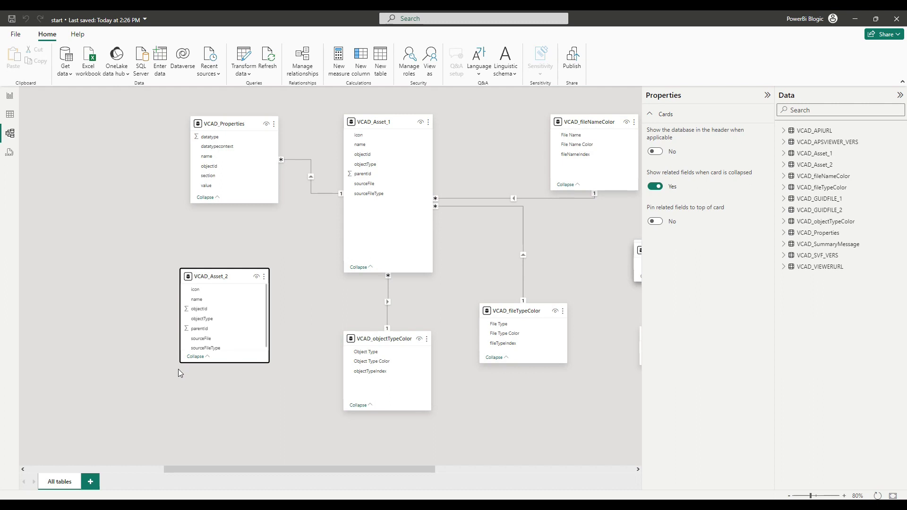
left_click_drag(218, 274, 175, 271)
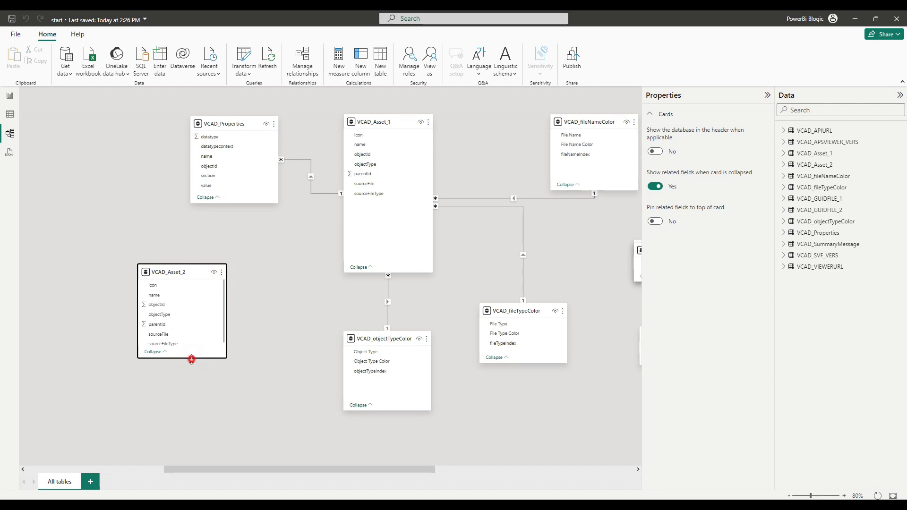
left_click_drag(190, 358, 174, 380)
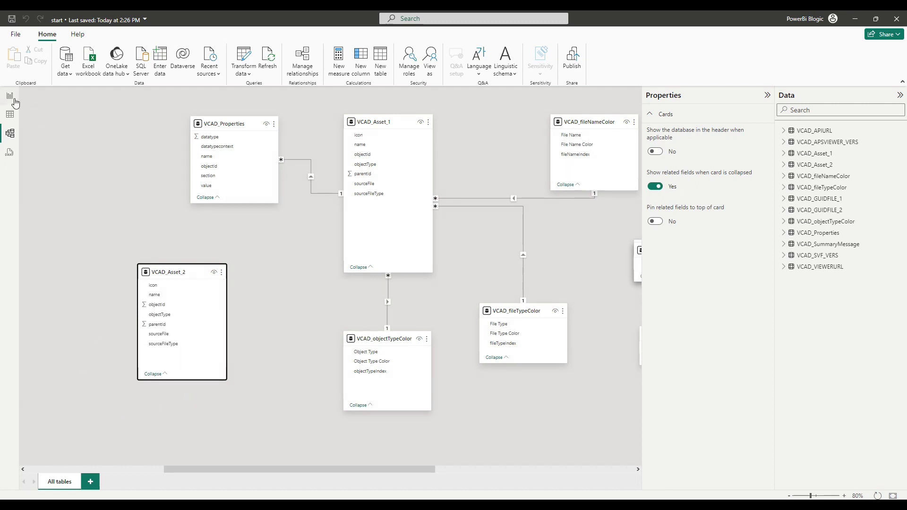
Step: Delete the Property List visual and the File Type, Source File and Object Type slicers
left_click(14, 99)
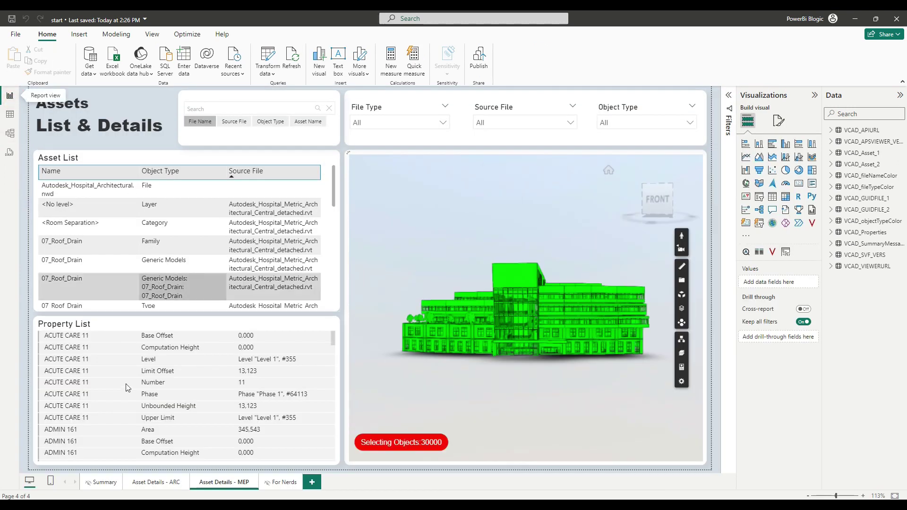
left_click(338, 473)
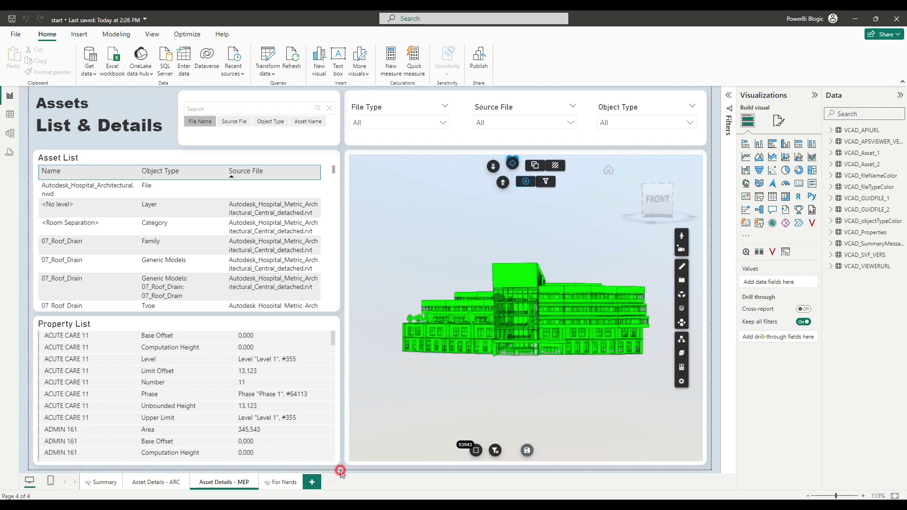
left_click(241, 324)
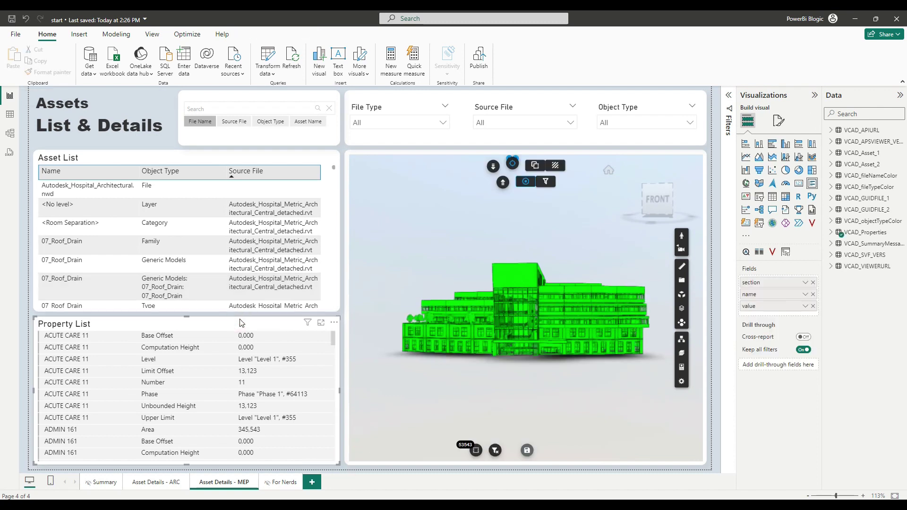
key("Delete")
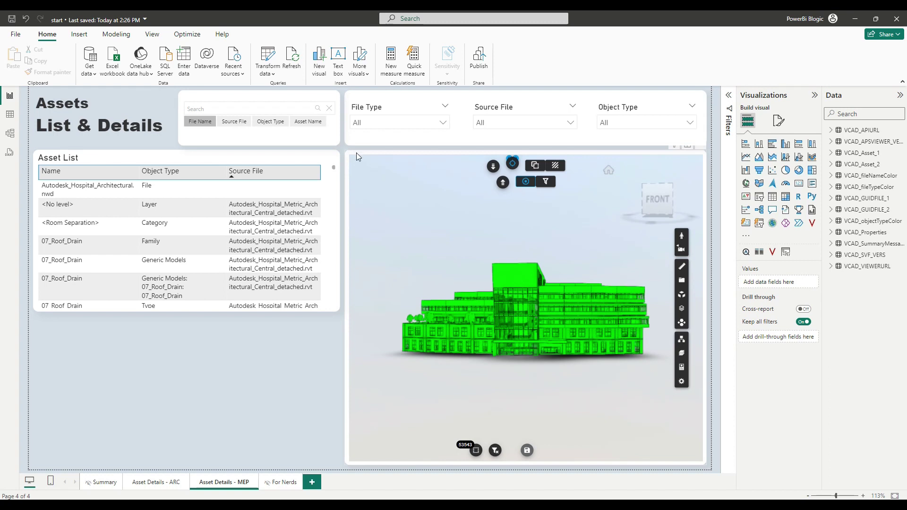
left_click(344, 148)
mouse_move(349, 144)
left_mouse_down()
mouse_move(617, 90)
mouse_move(703, 90)
mouse_move(708, 132)
mouse_move(709, 152)
mouse_move(608, 130)
mouse_move(343, 99)
mouse_move(340, 86)
left_mouse_up()
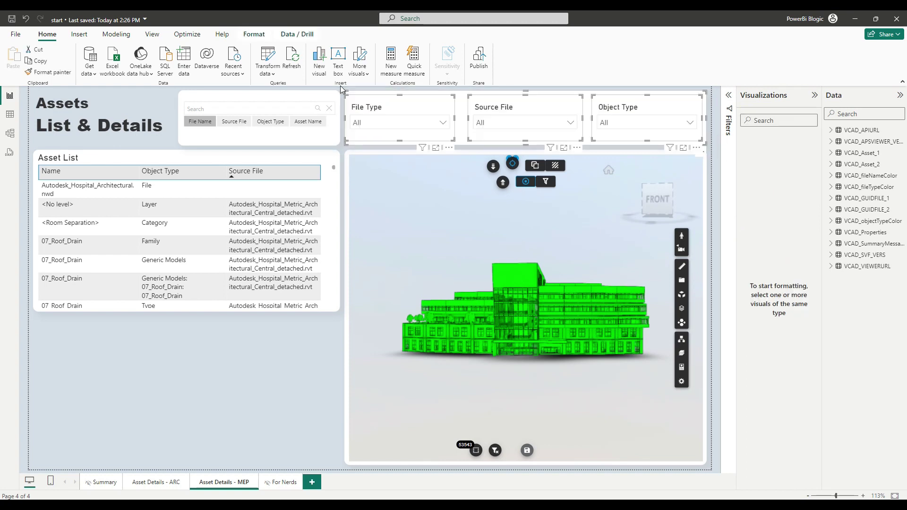
key("Delete")
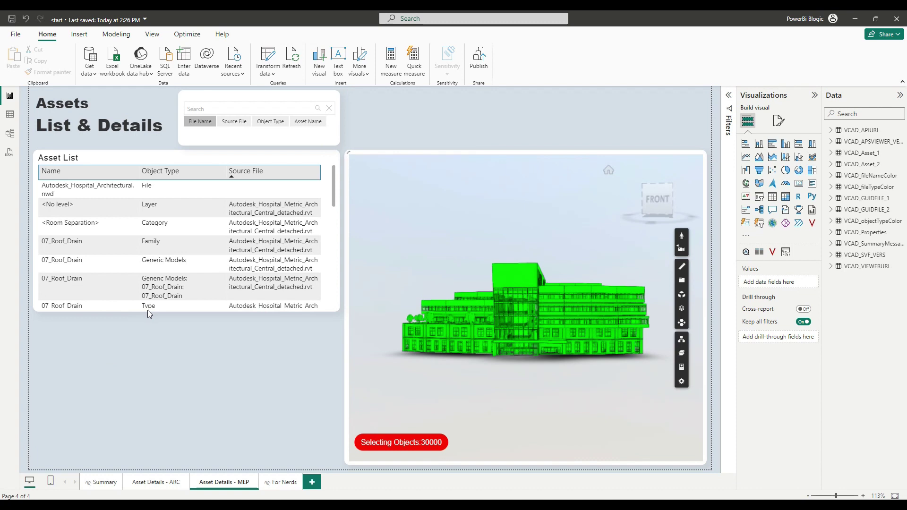
Step: Extend the Asset List table down the page and enlarge the 3D viewer upward
left_click(165, 312)
left_click_drag(188, 311, 209, 461)
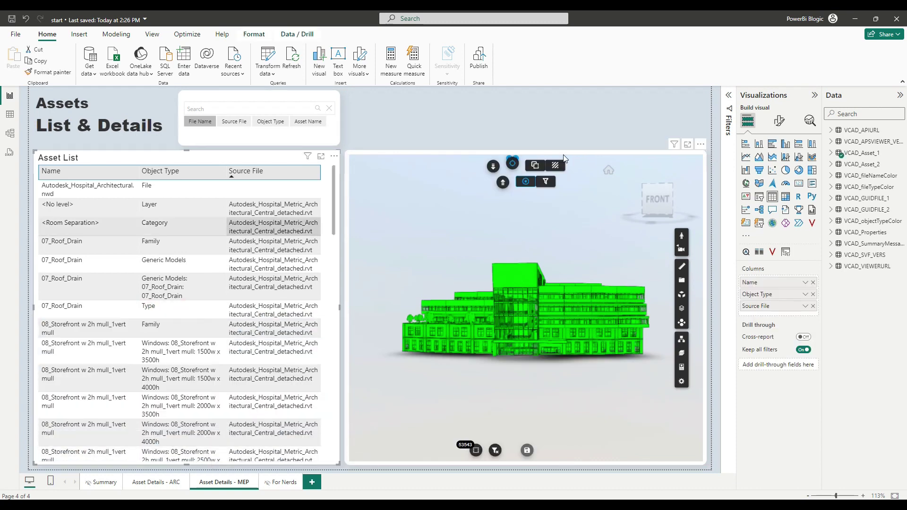
left_click(534, 150)
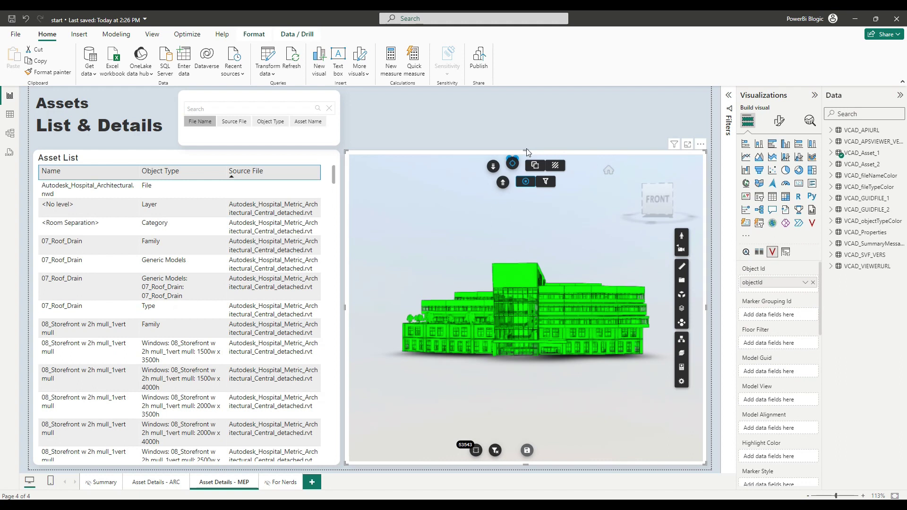
left_click_drag(526, 150, 528, 90)
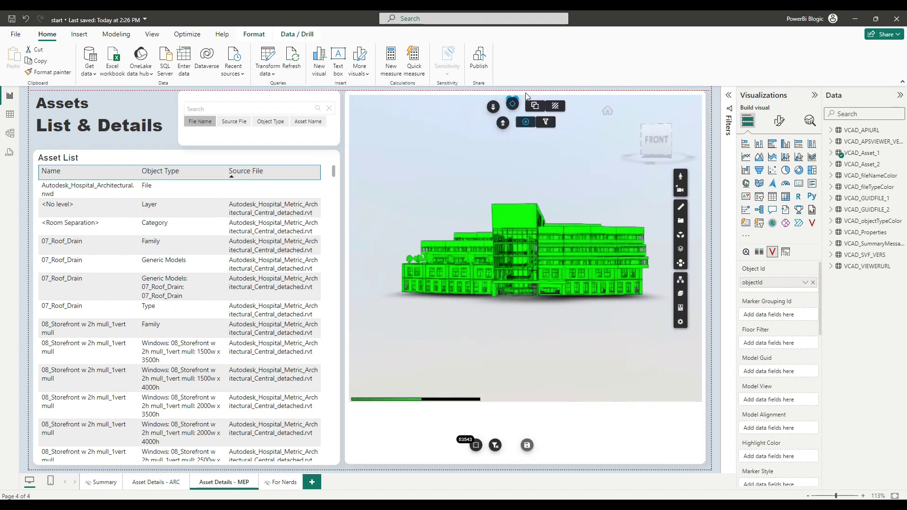
Step: Remove the Name, Object Type and Source File columns from the Asset List table
left_click(282, 483)
left_click(228, 487)
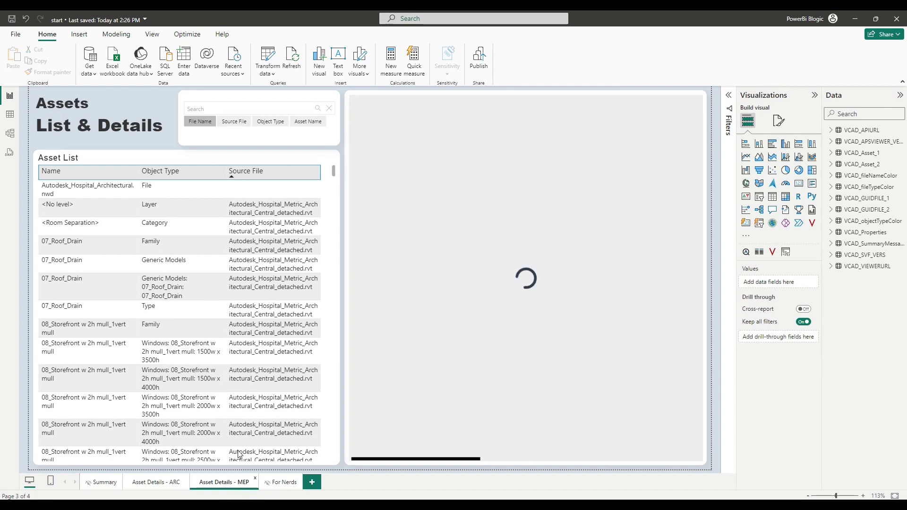
left_click(196, 157)
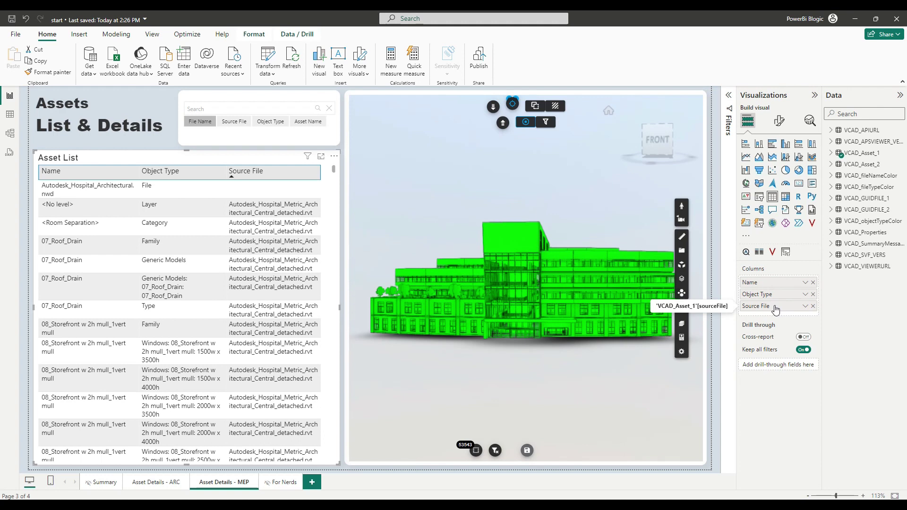
left_click(813, 282)
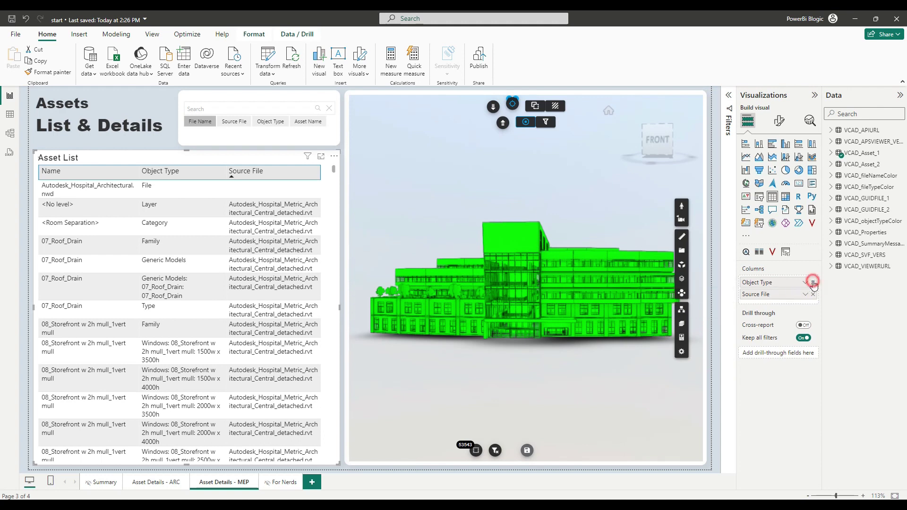
left_click(813, 282)
left_click(812, 283)
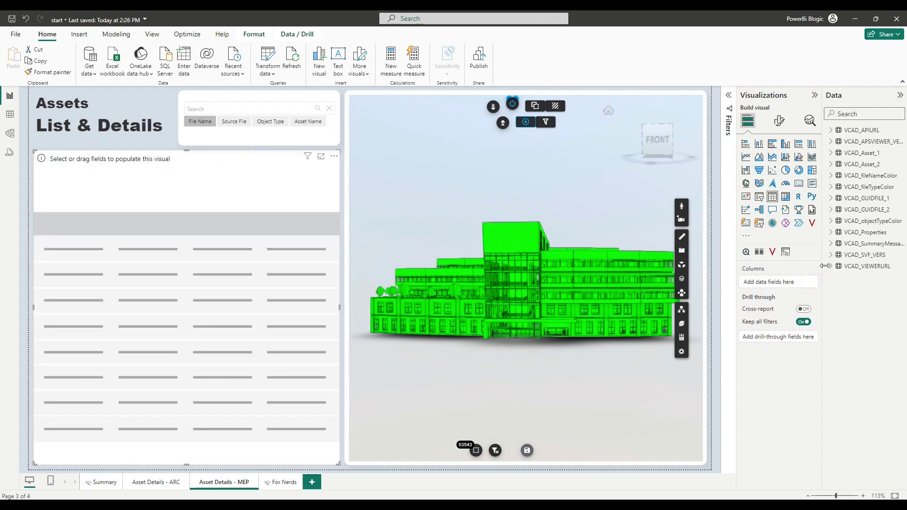
Step: Add name, objectType and sourceFile from VCAD_Asset_2 as the Asset List columns
left_click(831, 164)
left_click(846, 187)
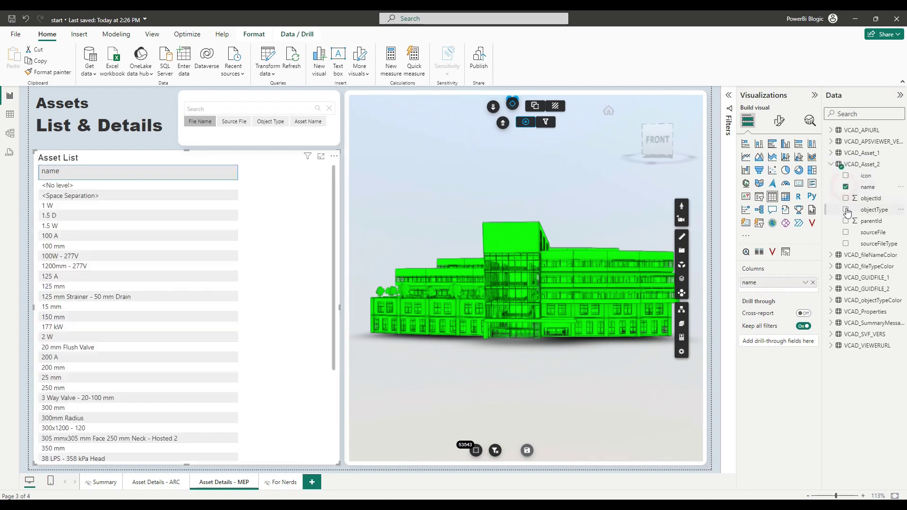
left_click(845, 210)
left_click(845, 232)
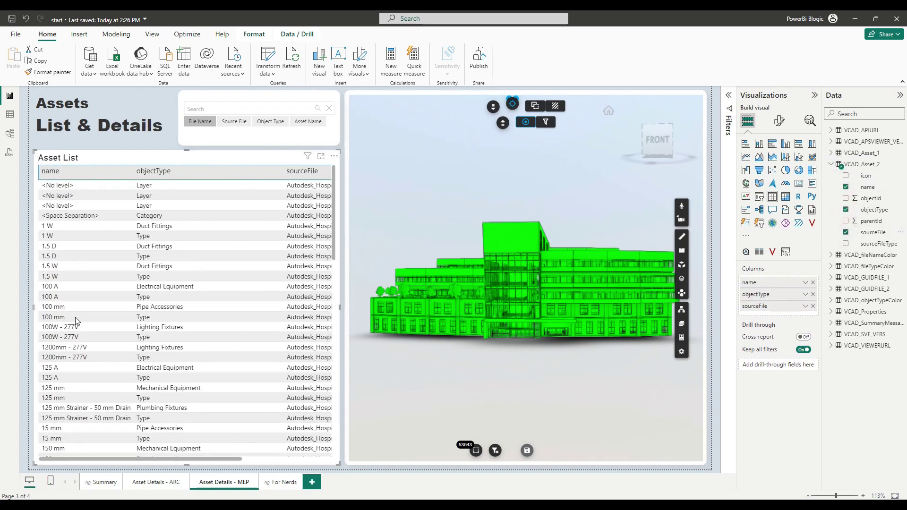
Step: Narrow the name, objectType and sourceFile columns so long values wrap, sorted by sourceFile
left_click_drag(133, 174, 102, 173)
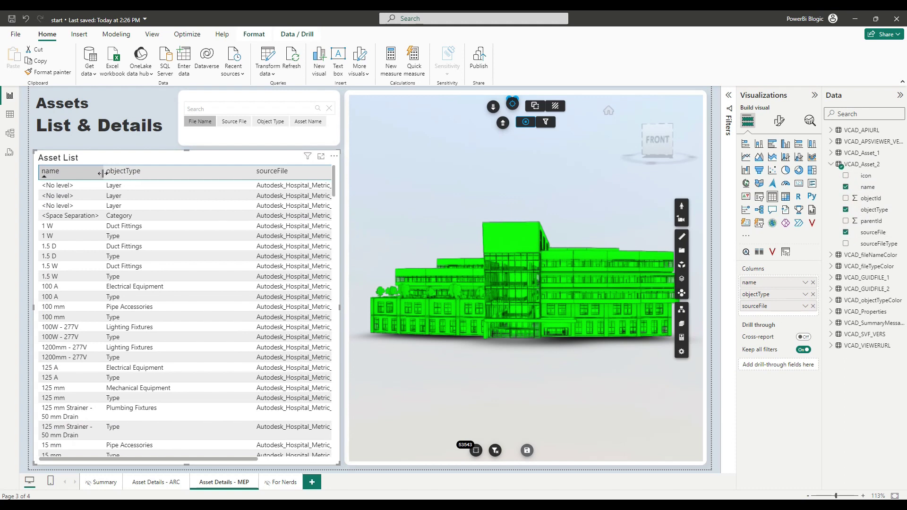
left_click(260, 175)
left_click_drag(253, 173, 183, 172)
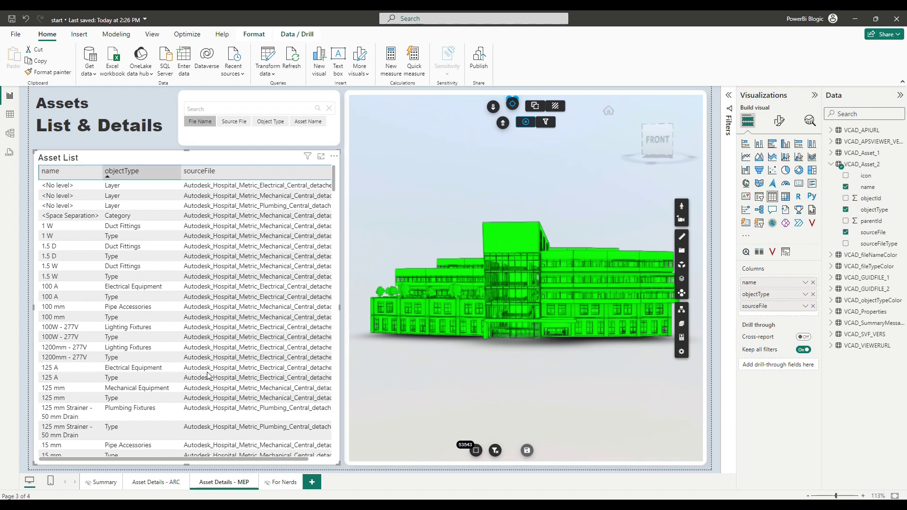
left_click_drag(198, 458, 222, 458)
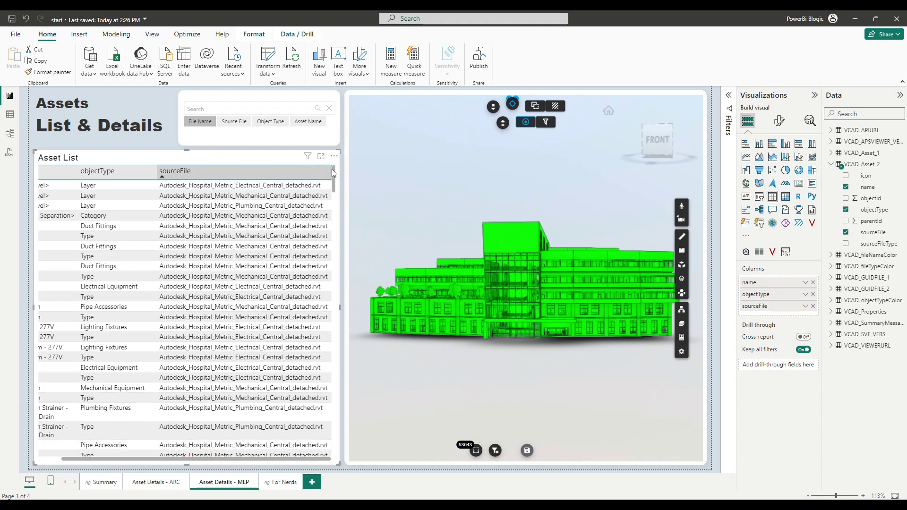
left_click_drag(330, 169, 292, 169)
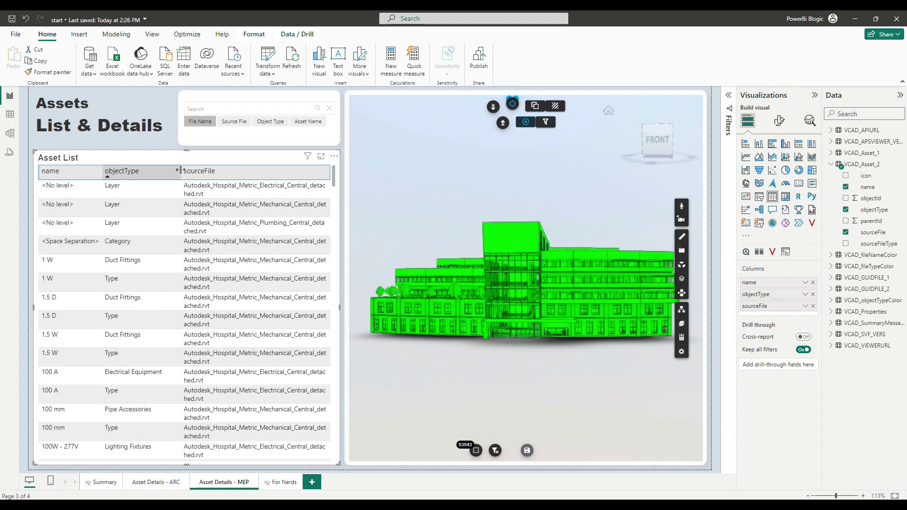
left_click_drag(182, 171, 163, 171)
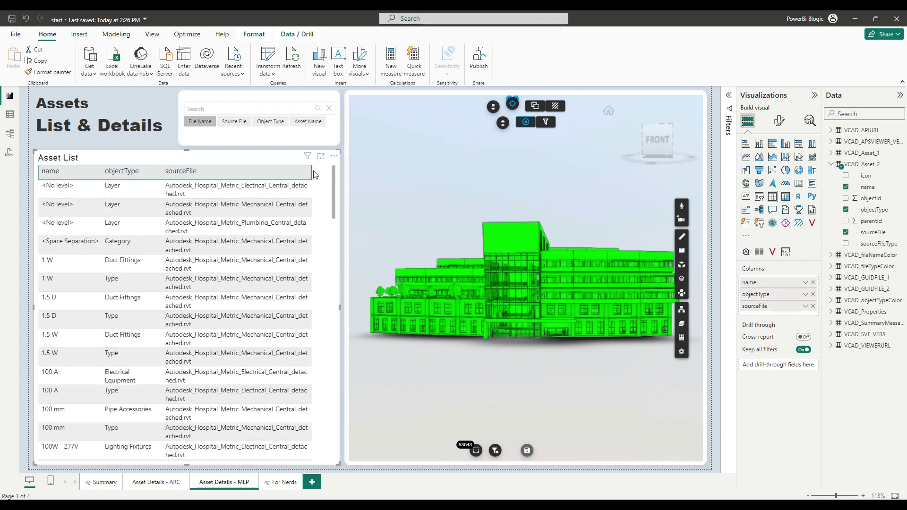
Step: Widen the sourceFile column slightly and select the 1 W Duct Fittings row
left_click_drag(311, 171, 329, 171)
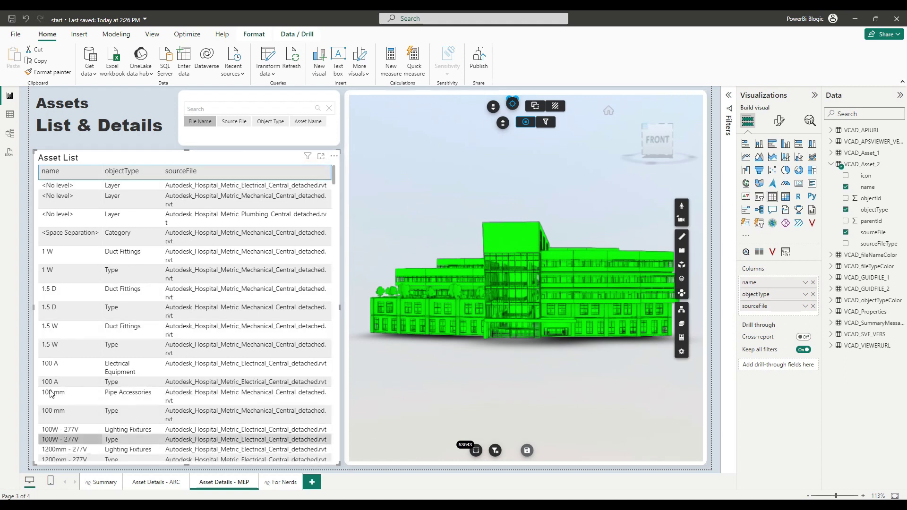
left_click(78, 255)
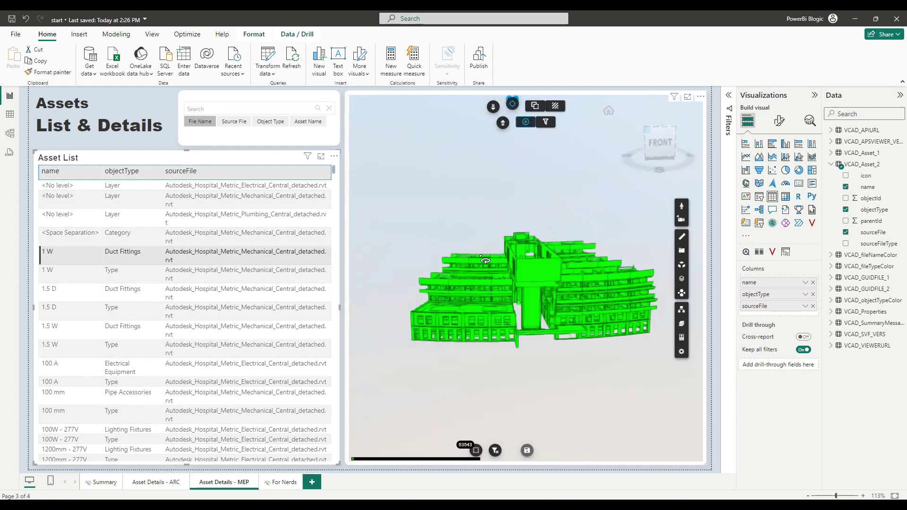
left_click_drag(401, 367, 420, 380)
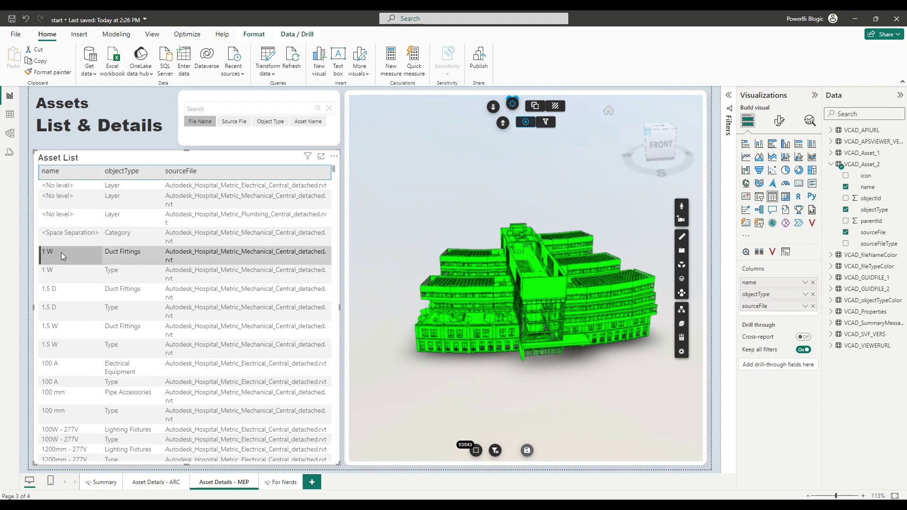
Step: Replace the 3D viewer's Object Id input with VCAD_Asset_2's objectId field
left_click(352, 94)
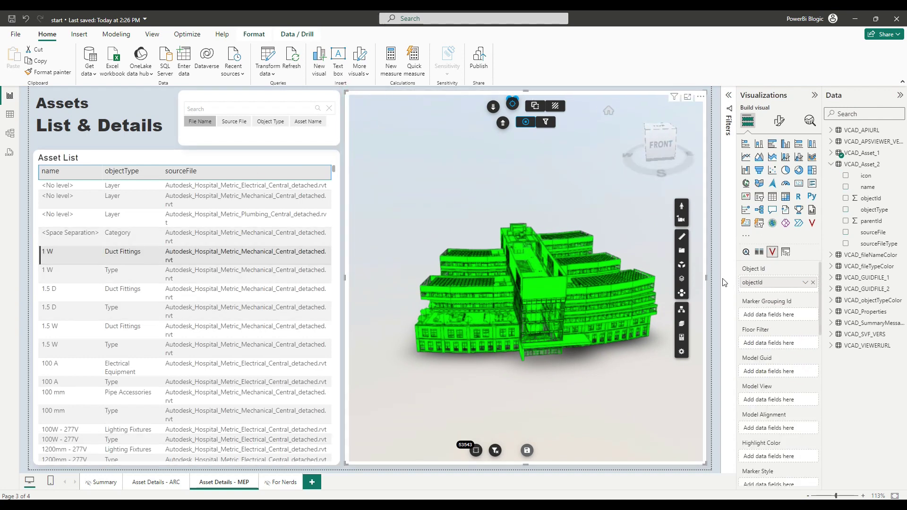
left_click(813, 283)
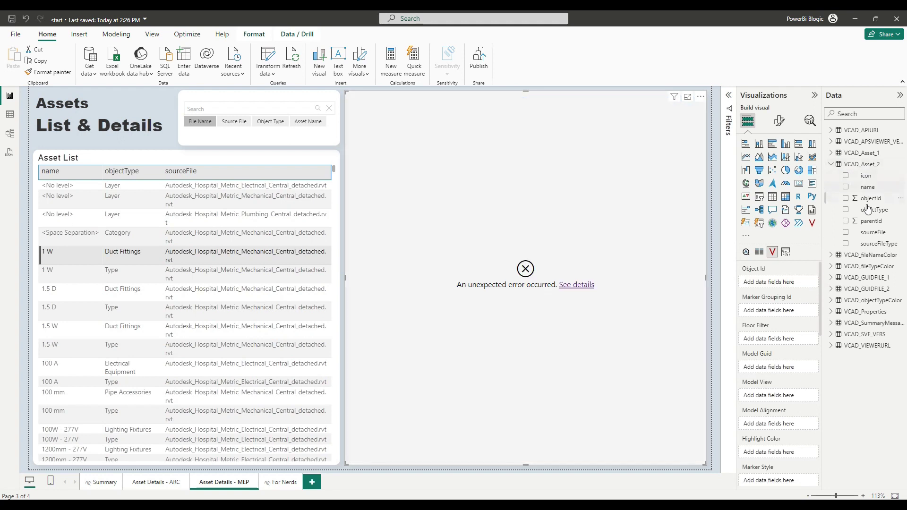
left_click_drag(871, 202, 778, 285)
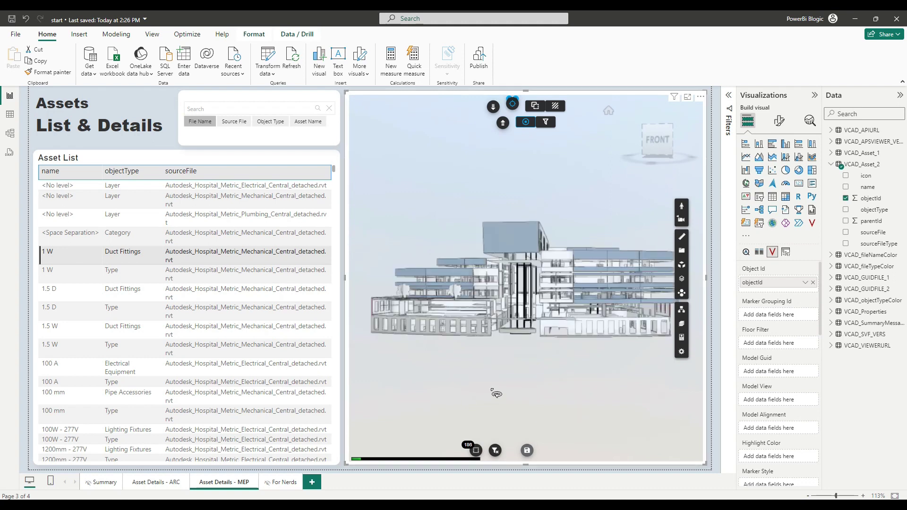
Step: Hide all but the selected duct fitting elements and orbit to a tilted three-quarter view
left_click(535, 105)
left_click(468, 285)
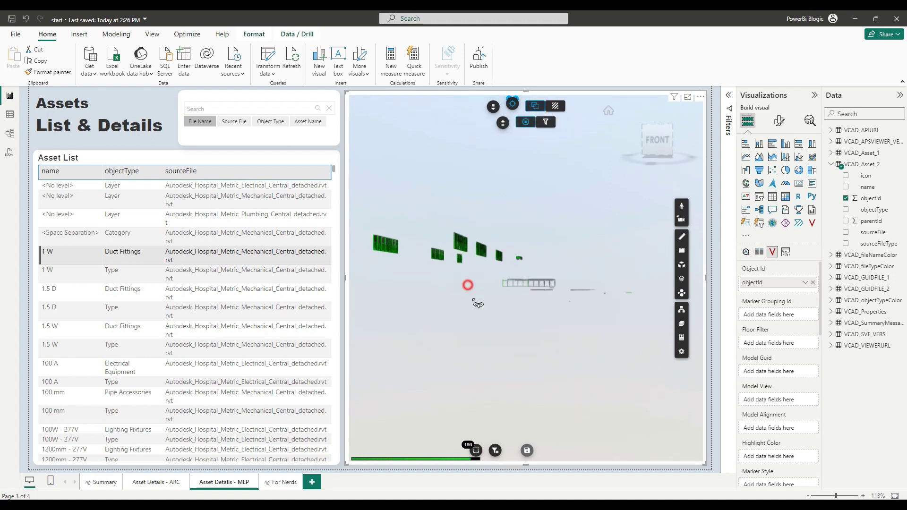
left_click_drag(478, 304, 510, 312)
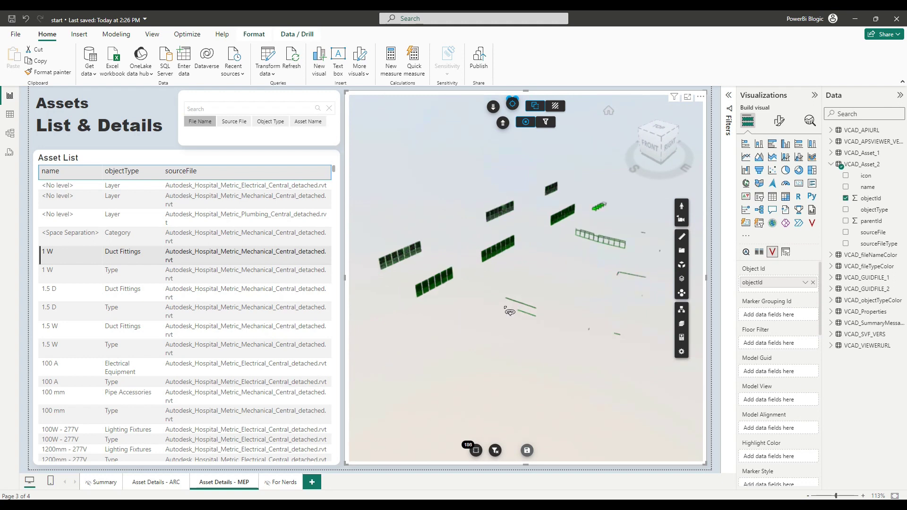
scroll(509, 312, "down", 3)
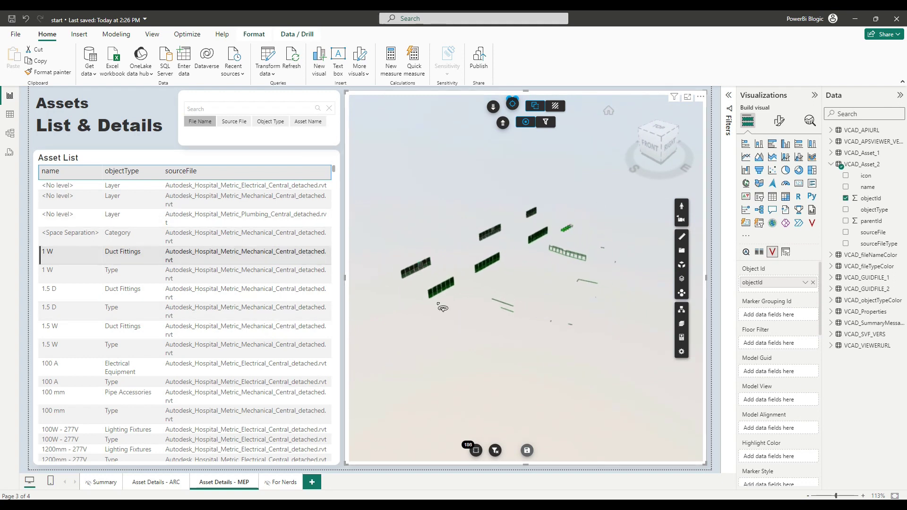
scroll(503, 274, "up", 3)
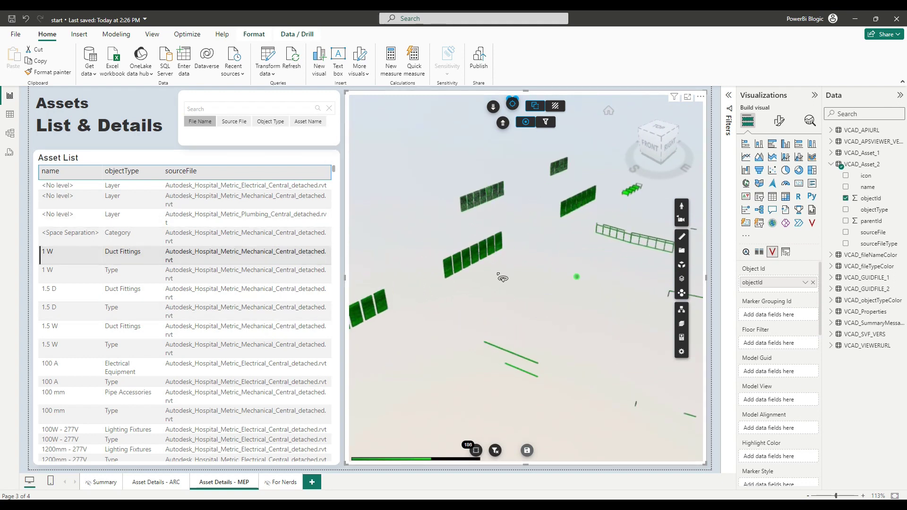
left_click(539, 126)
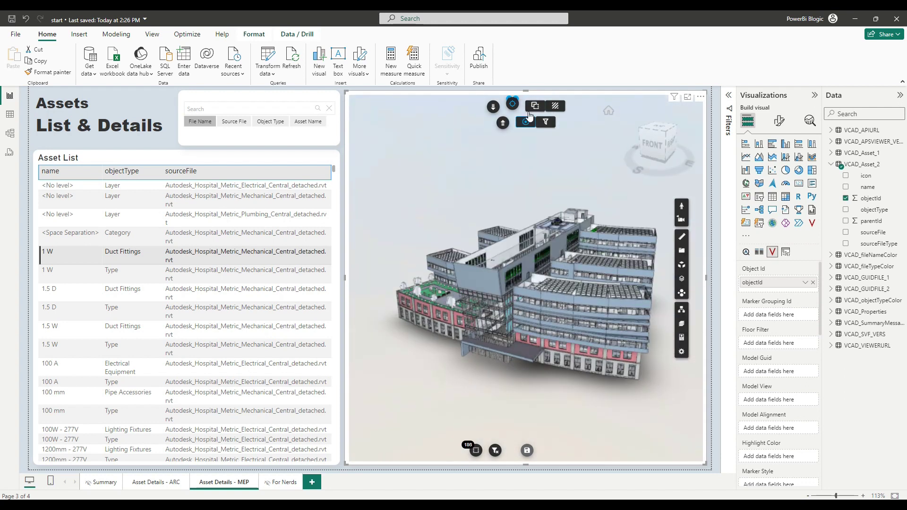
left_click(534, 105)
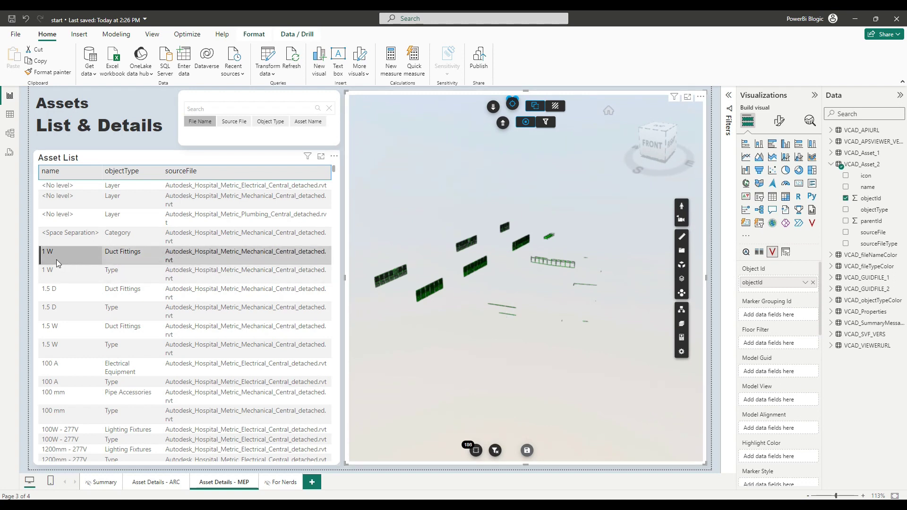
left_click_drag(557, 321, 563, 295)
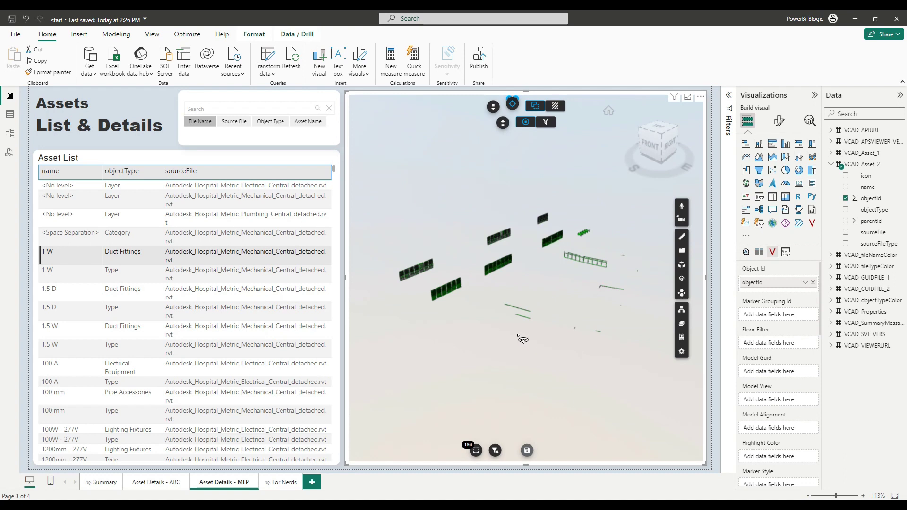
left_click(705, 109)
Step: Paste the MEP model's file id into the viewer's Model Data File Id to load the model
left_click(780, 125)
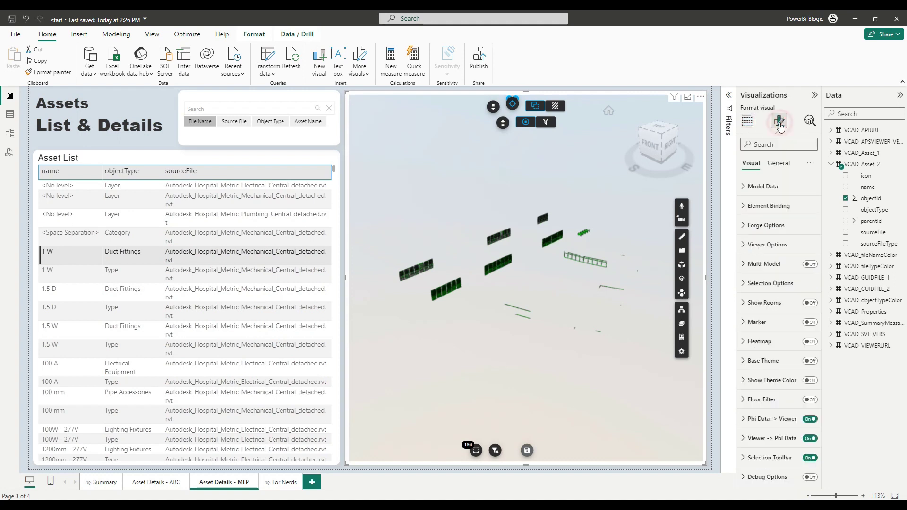
left_click(740, 188)
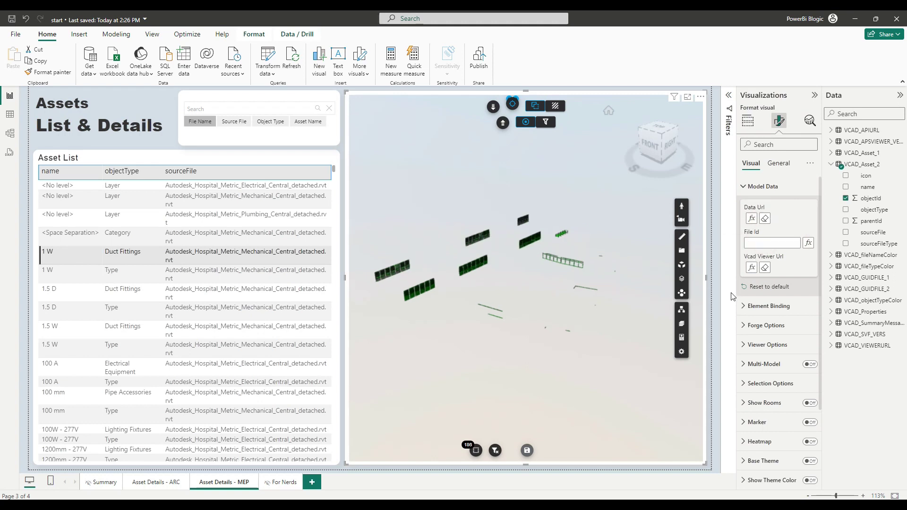
left_click(760, 243)
key("Return")
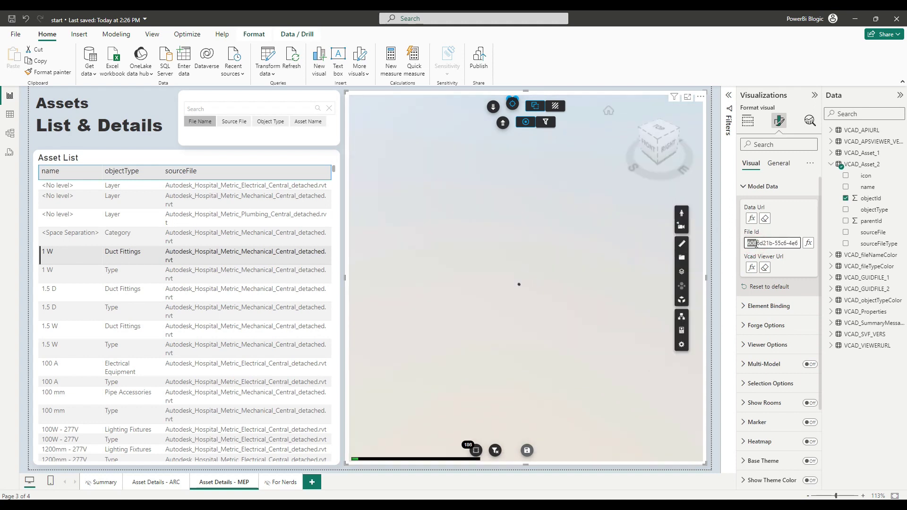
left_click(736, 243)
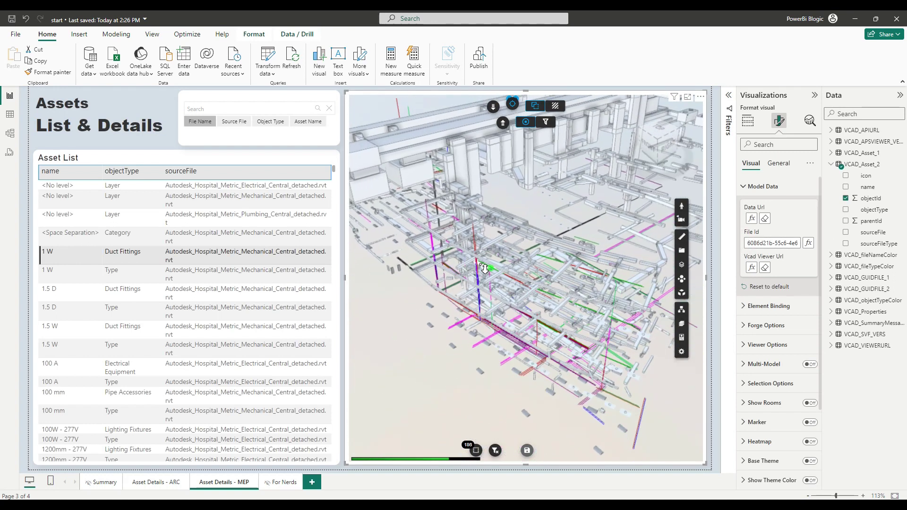
left_click_drag(451, 313, 529, 331)
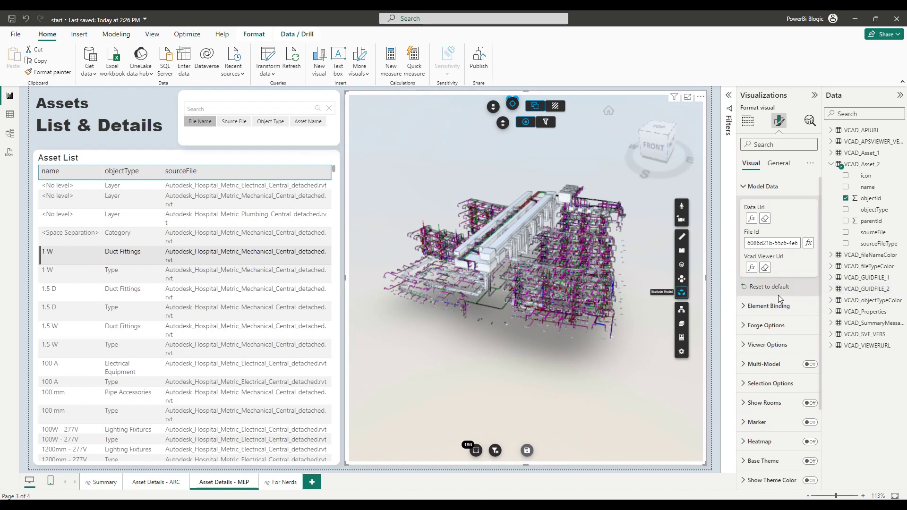
Step: Set the viewer's File Id to a field value based on VCAD_GUIDFILE_2
left_click(809, 243)
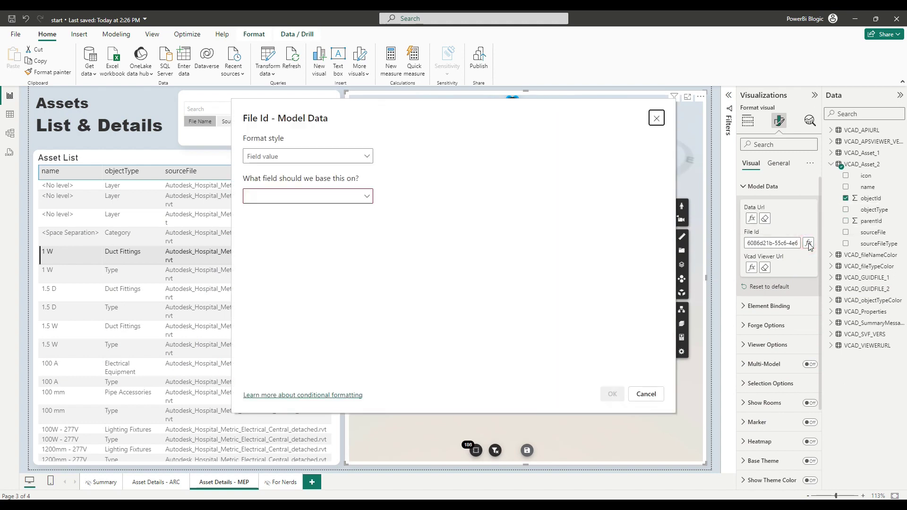
left_click(369, 200)
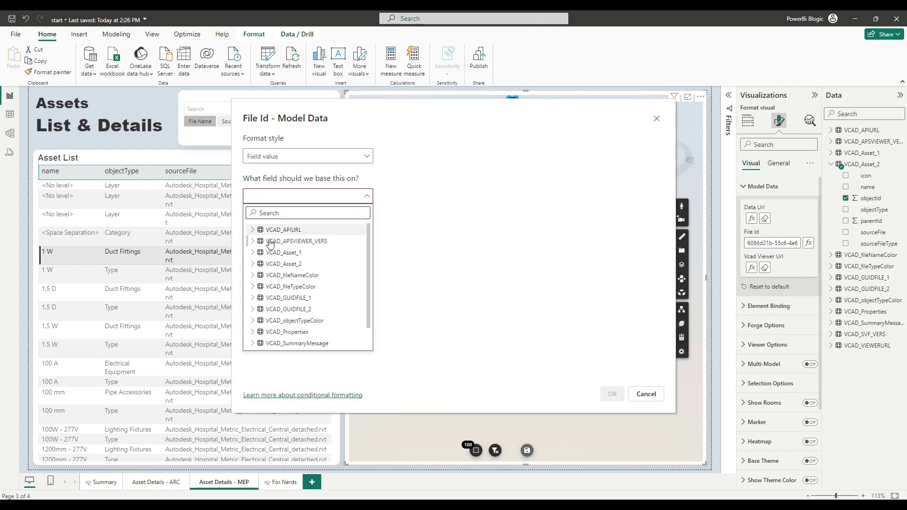
scroll(261, 313, "down", 2)
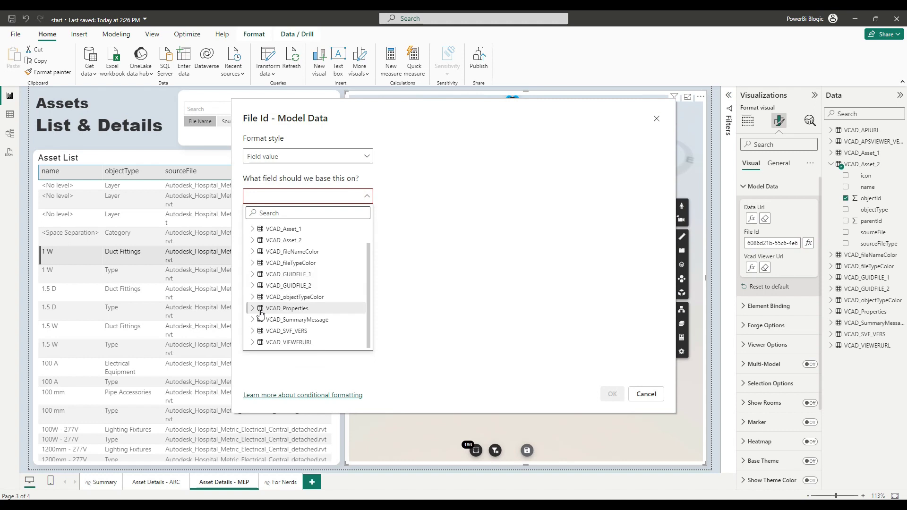
left_click(261, 285)
left_click(310, 298)
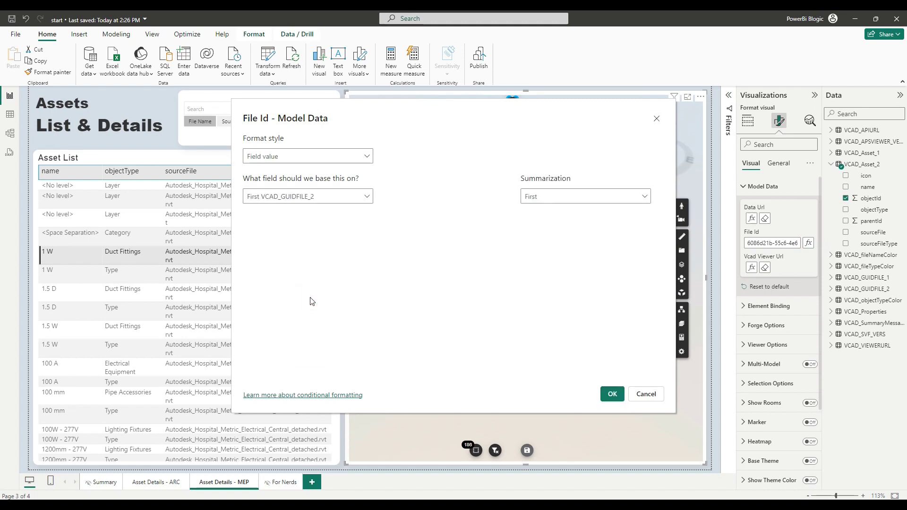
left_click(612, 393)
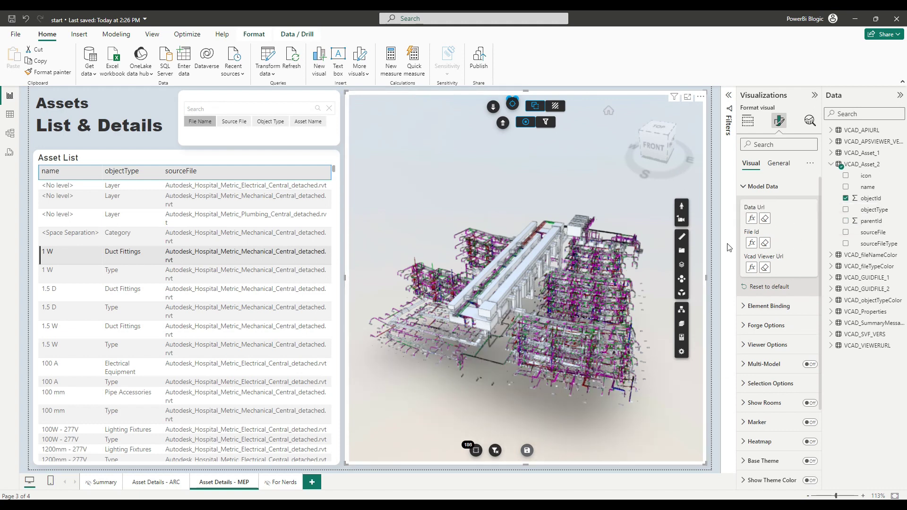
Step: Select the 100 A Type and 400 mm Type Asset List rows to test model highlighting, then clear them
left_click(745, 191)
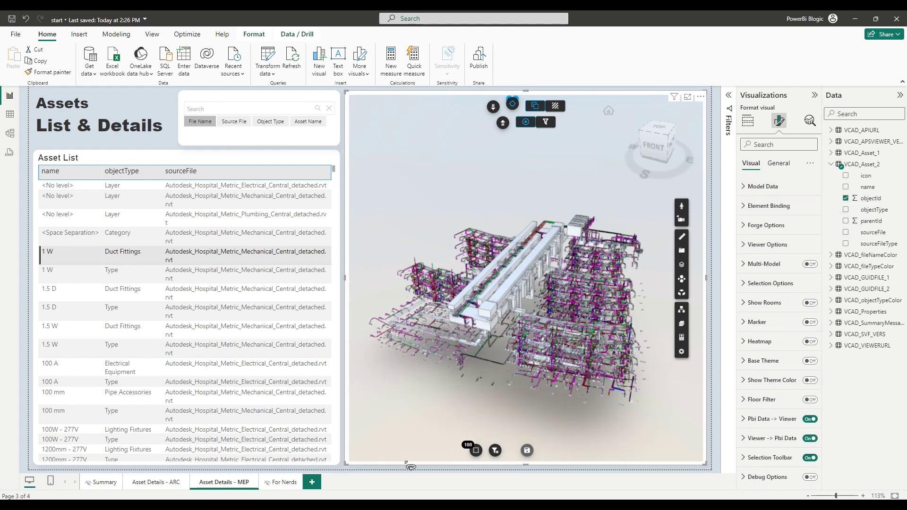
left_click(60, 262)
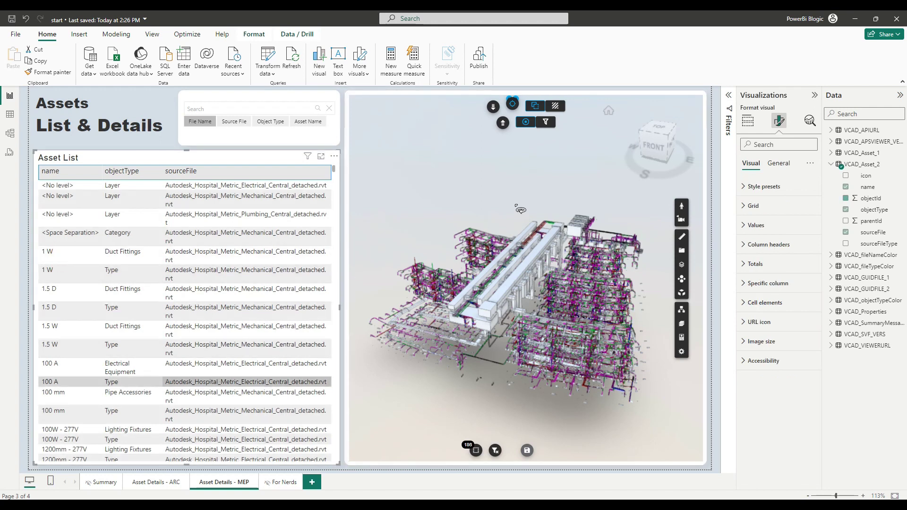
left_click(129, 374)
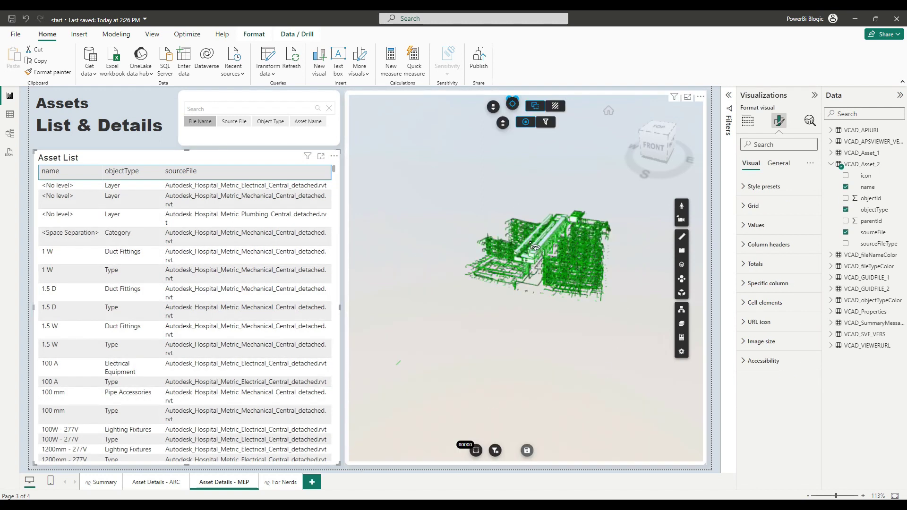
left_click(487, 352)
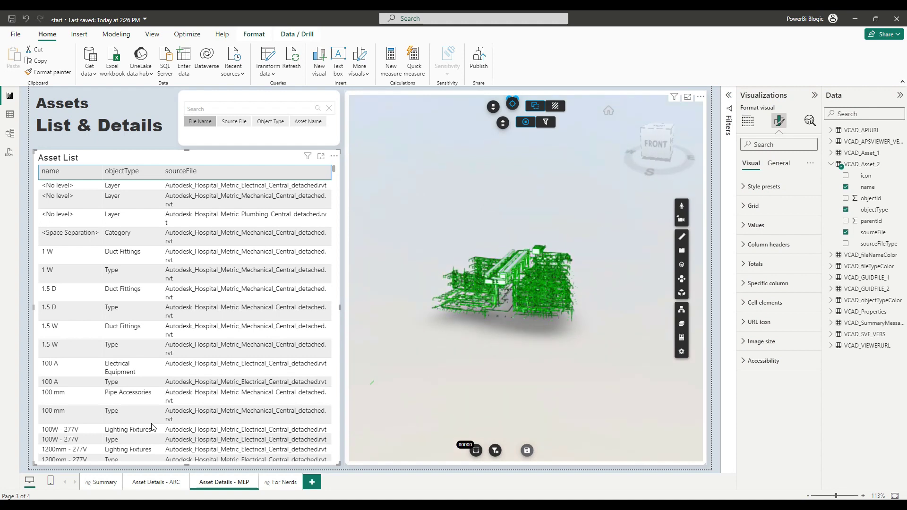
scroll(99, 368, "down", 10)
left_click(94, 378)
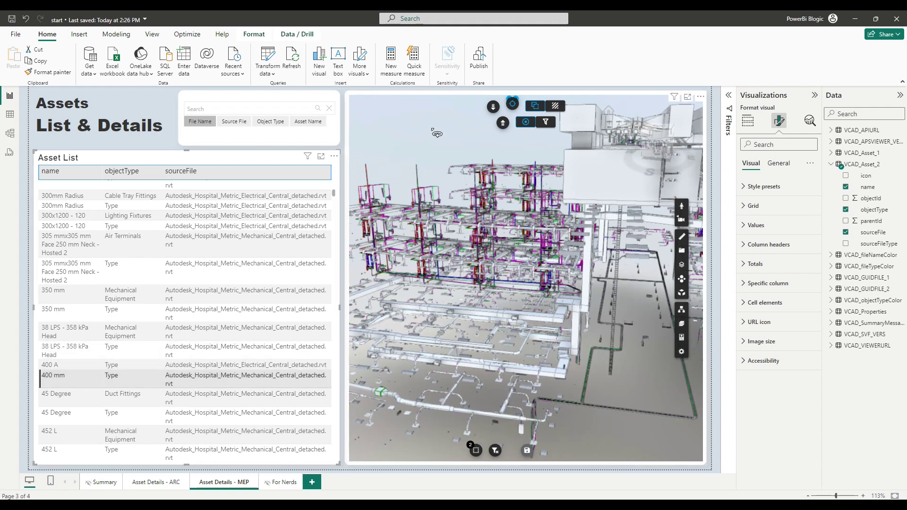
left_click(82, 374)
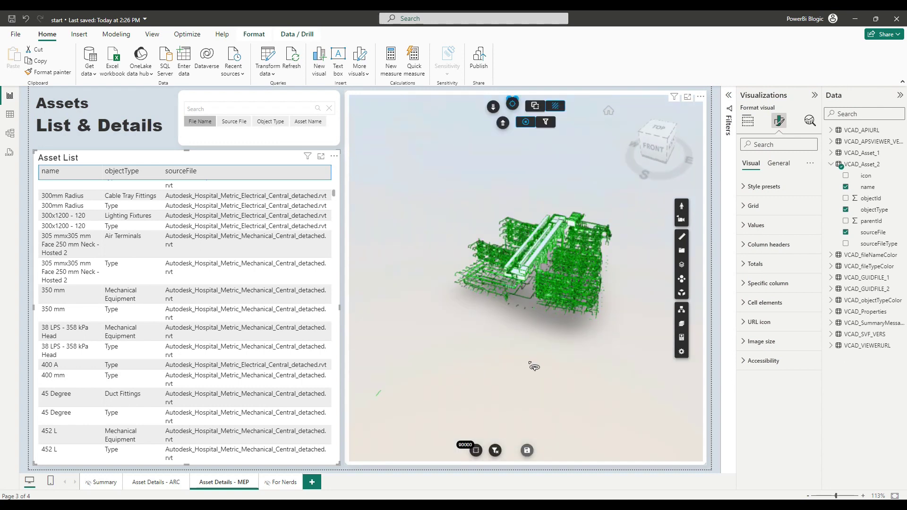
scroll(536, 350, "up", 5)
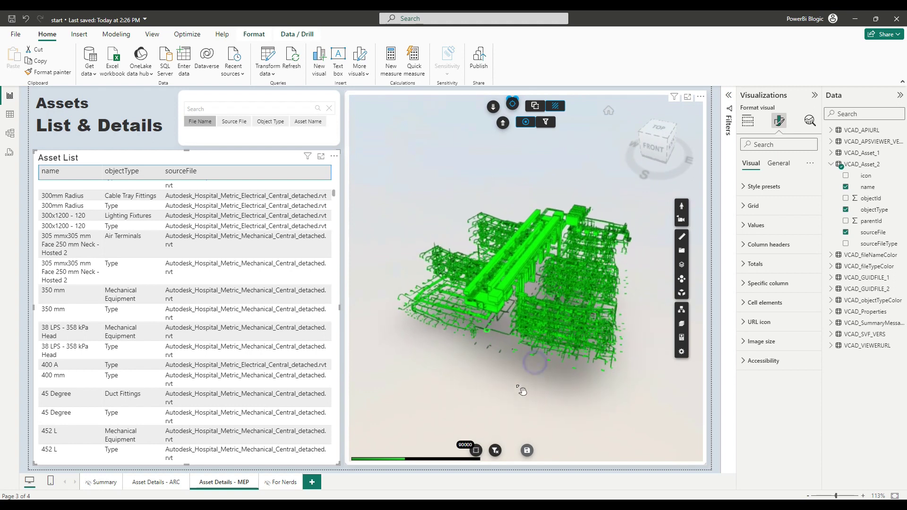
Step: Orbit the MEP model to a lower frontal view and deselect the Asset List table
left_click_drag(469, 396, 459, 383)
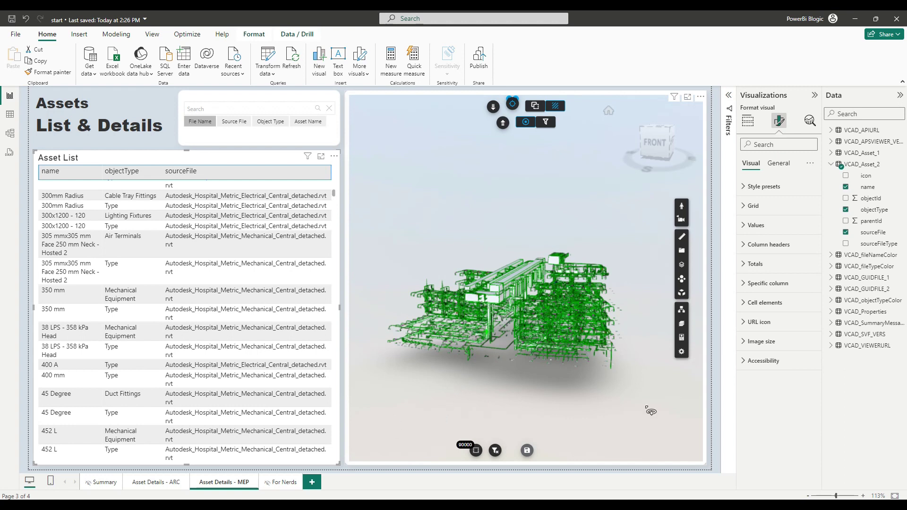
left_click(383, 469)
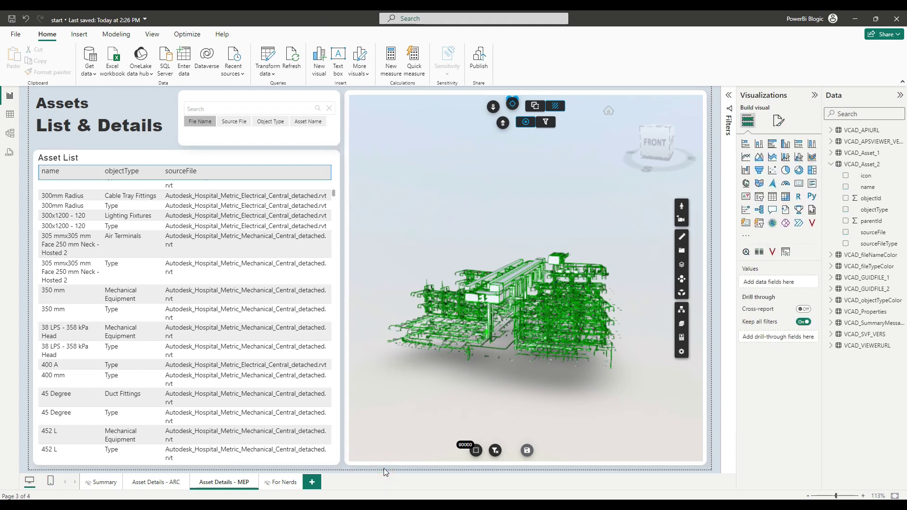